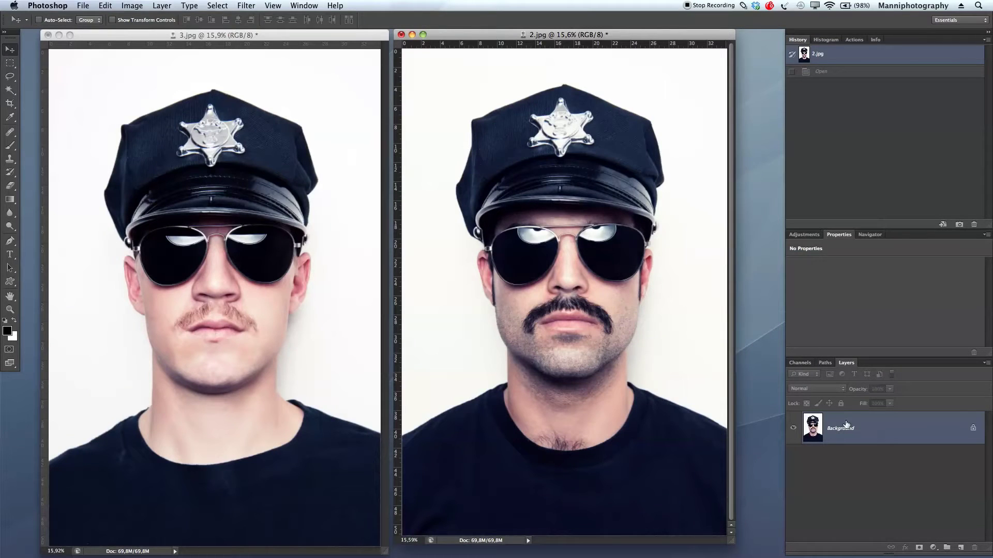
Copy the dark-moustache portrait from 2.jpg into 3.jpg as a new layer, minimize 2.jpg, and show 3.jpg in full-screen mode.
drag(846, 424, 232, 267)
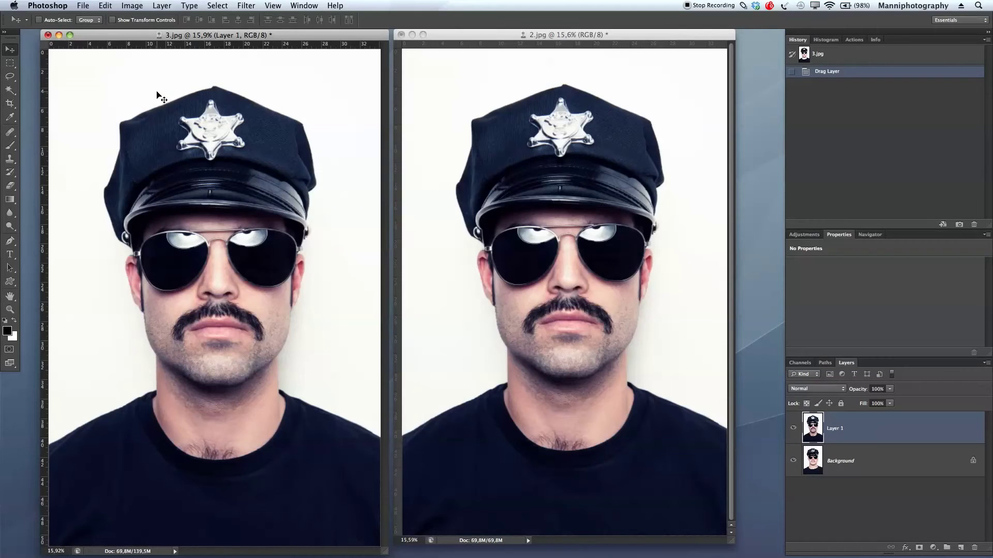
click(501, 34)
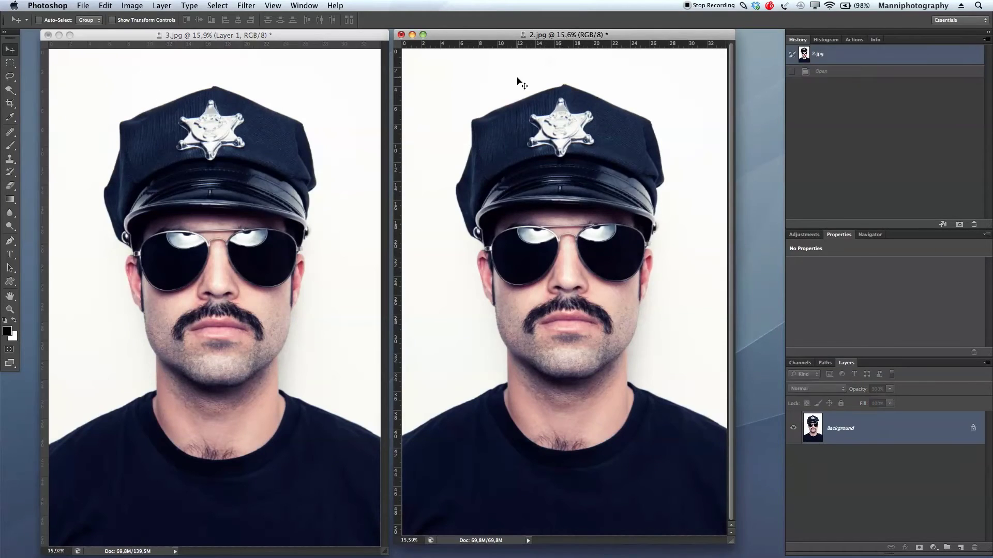
click(412, 35)
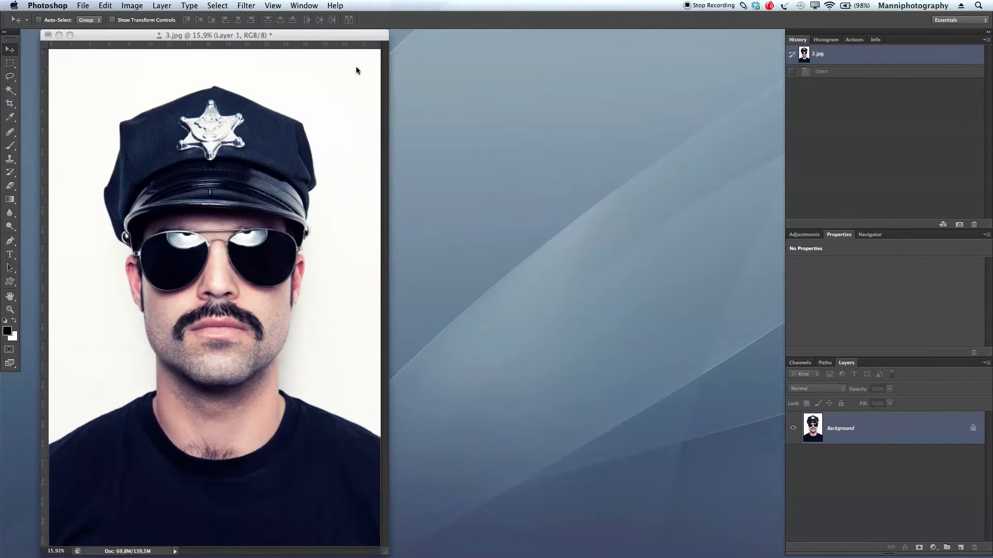
key(f)
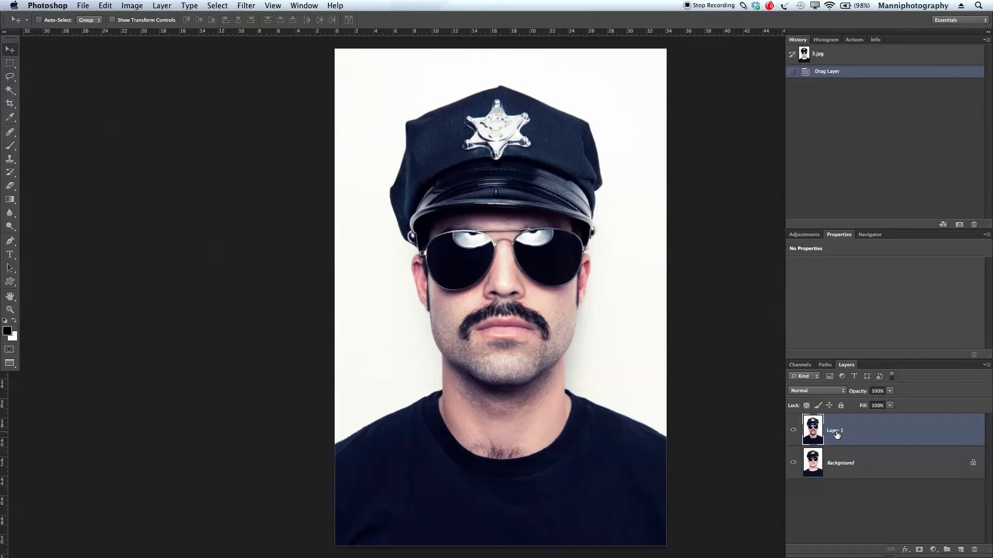
Rename the pasted layer to Layer 2 and convert the background into a regular layer named Layer 1.
double_click(836, 431)
key(BackSpace)
double_click(842, 464)
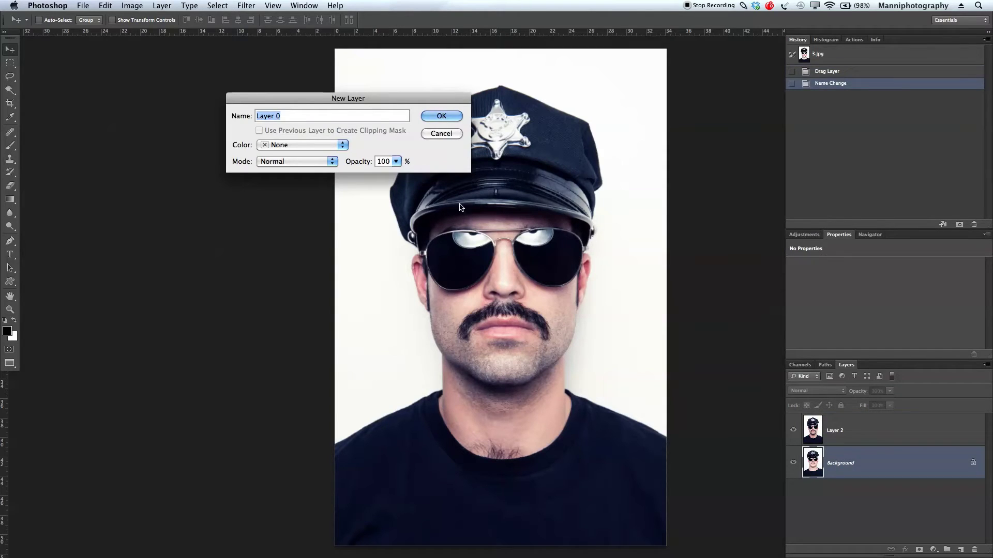
click(377, 120)
key(BackSpace)
text(1)
click(442, 117)
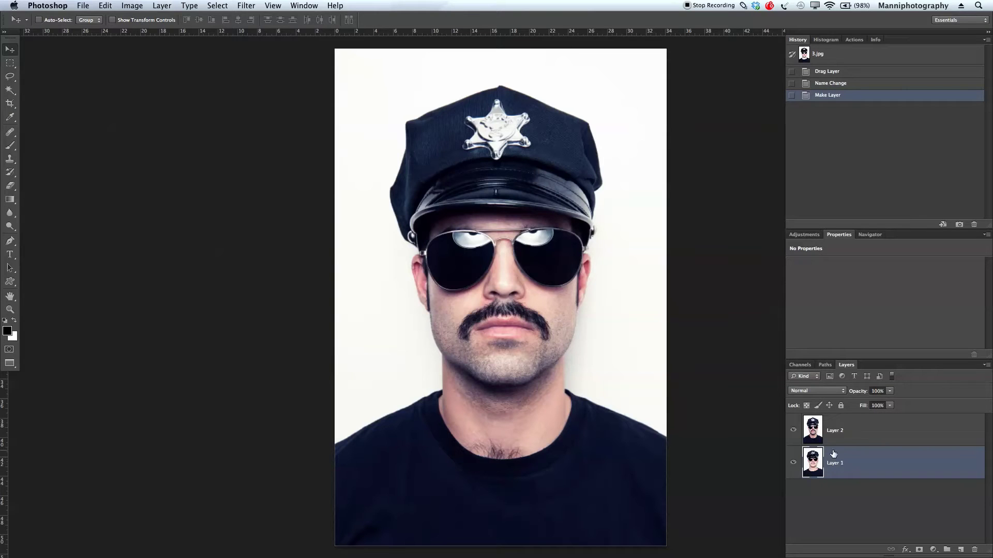
Reduce Layer 2 to 25% opacity to align its moustache over the mouth below, and return its opacity to 99%.
click(837, 438)
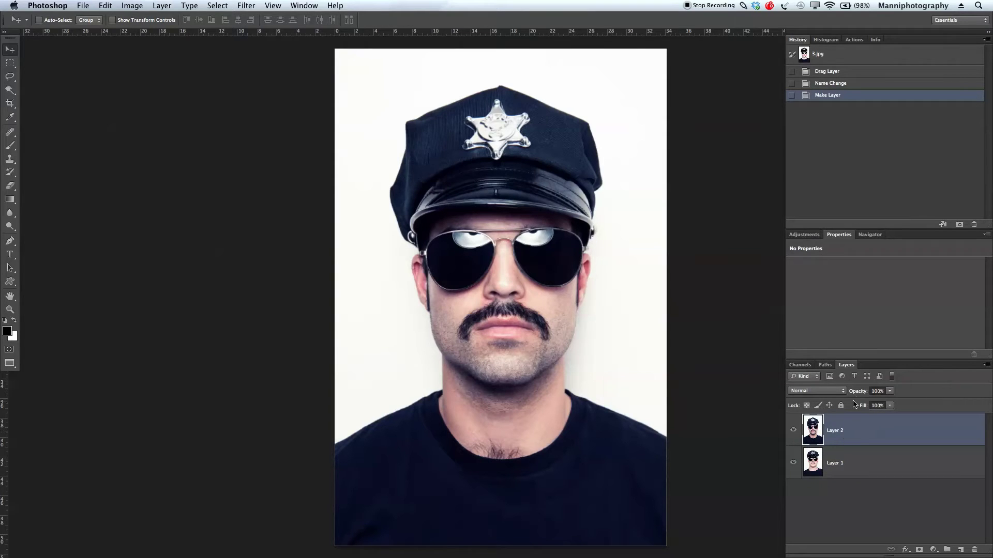
drag(861, 396, 820, 396)
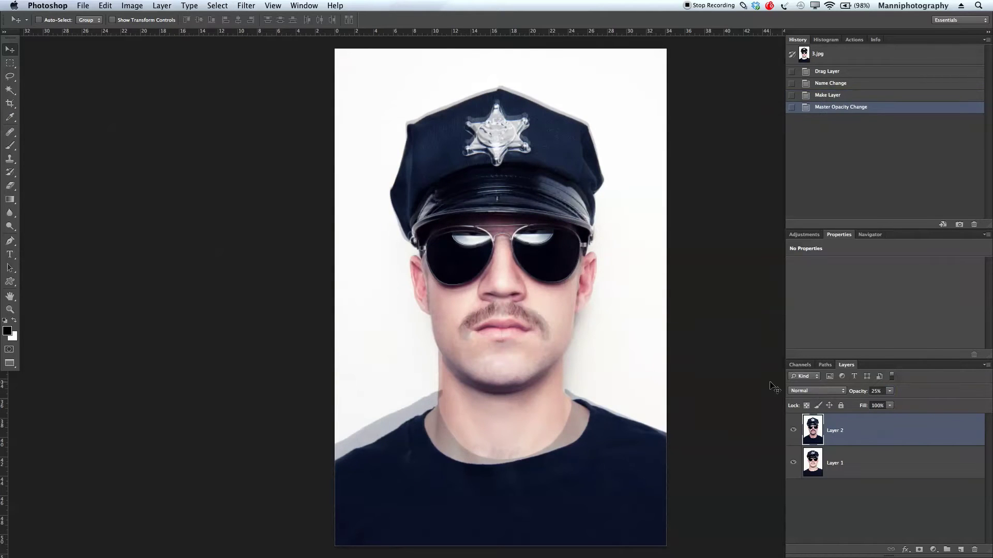
key(z)
mouse_move(512, 324)
mouse_down()
mouse_move(551, 331)
mouse_move(514, 333)
mouse_up()
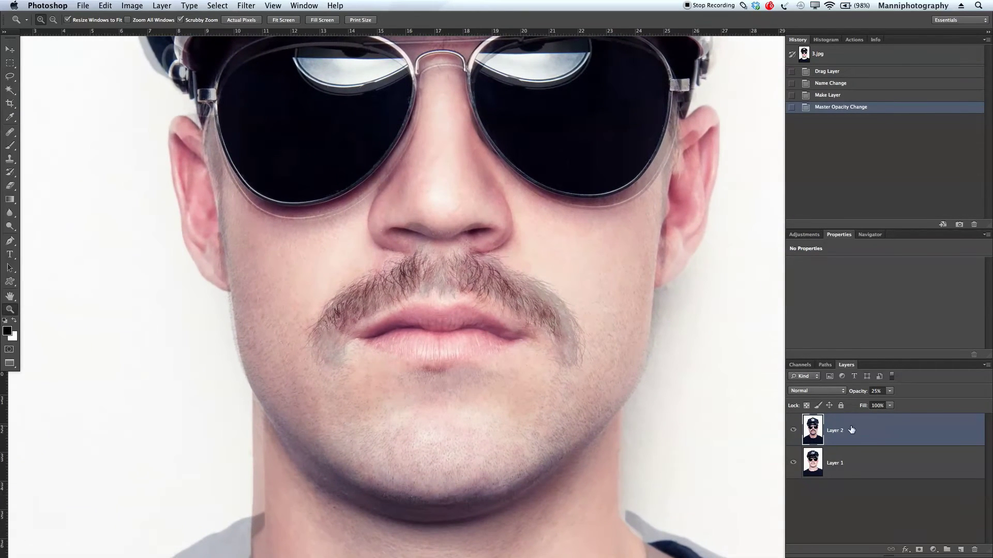
key(v)
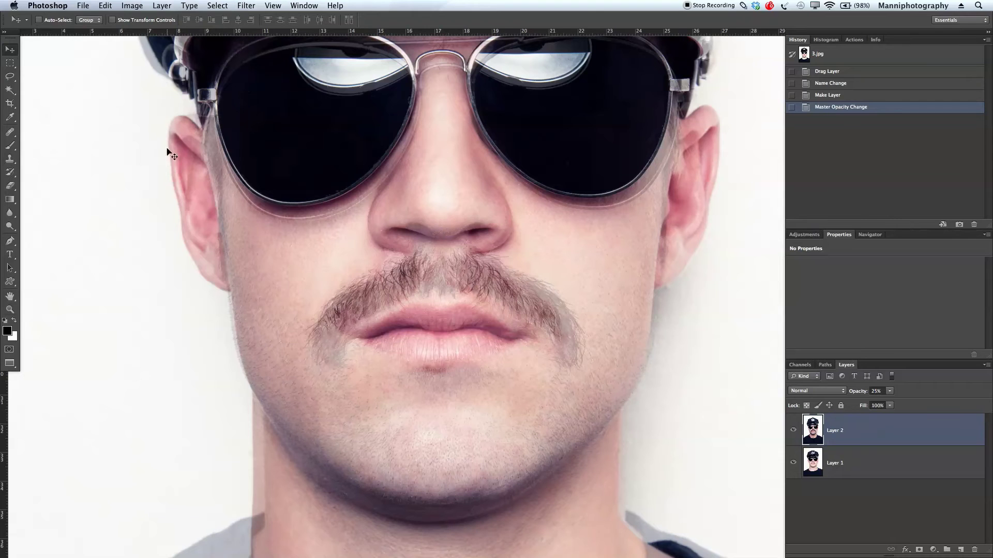
mouse_move(529, 315)
mouse_down()
mouse_move(503, 302)
mouse_move(497, 317)
mouse_move(520, 321)
mouse_up()
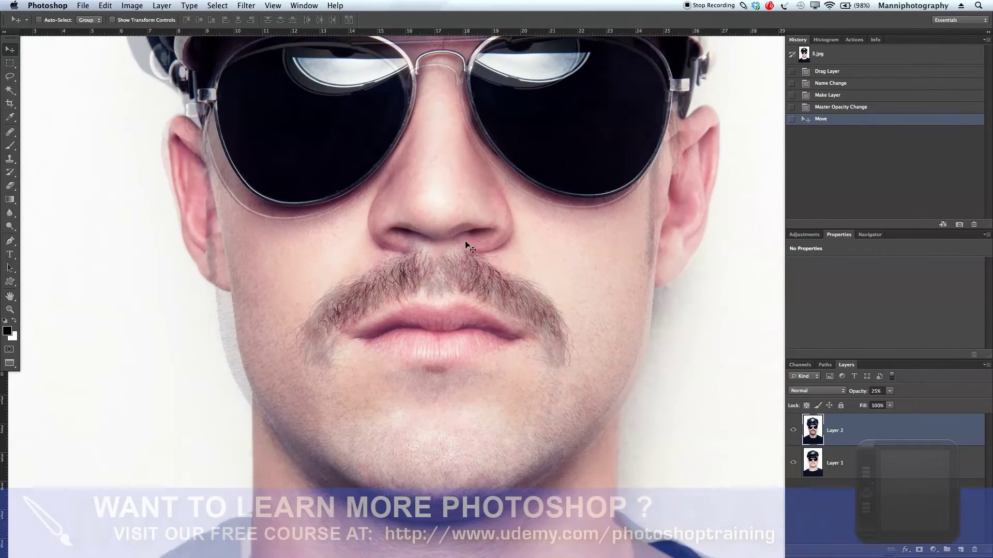
drag(472, 252, 460, 263)
drag(495, 341, 499, 341)
drag(868, 391, 987, 406)
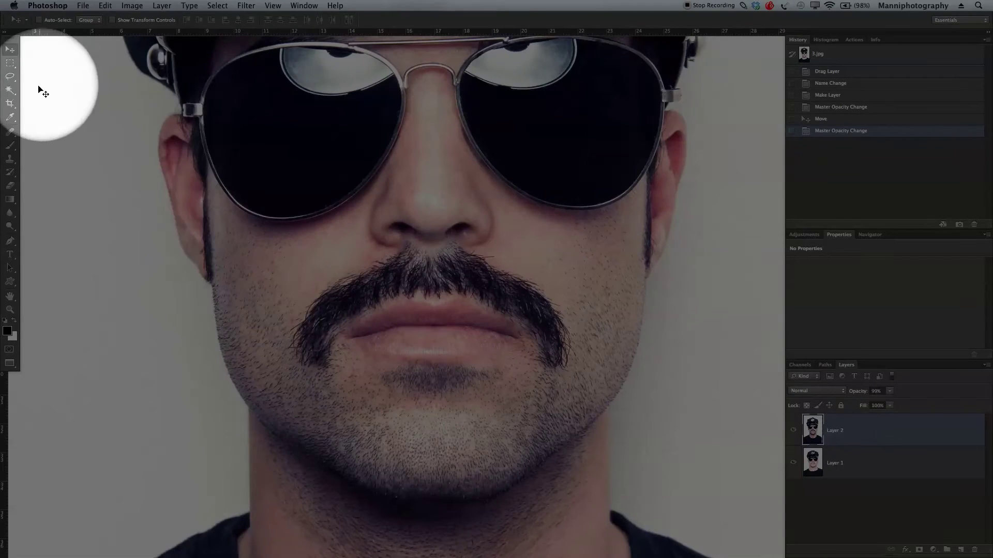
Outline the moustache with the Lasso tool and add a layer mask to Layer 2 from that selection.
click(8, 77)
click(9, 77)
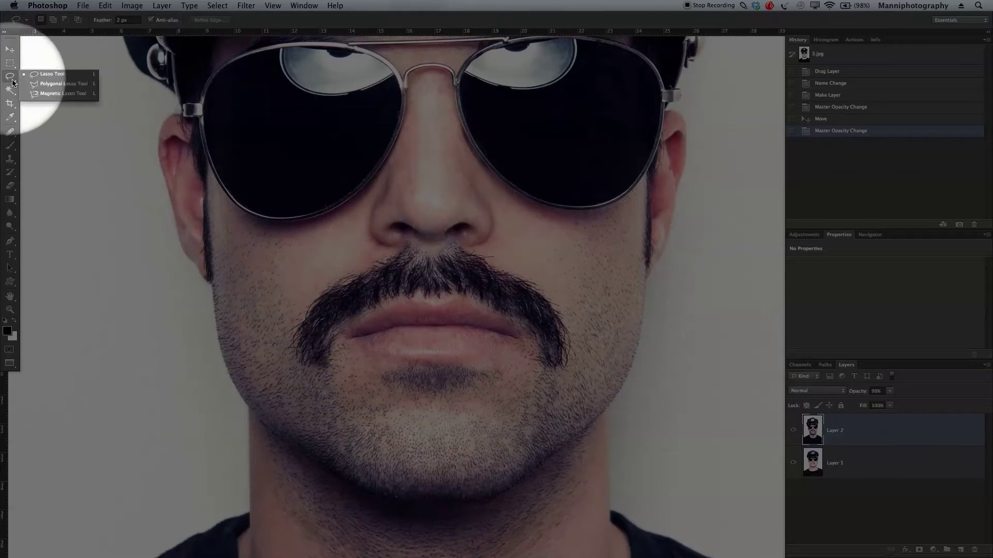
click(57, 76)
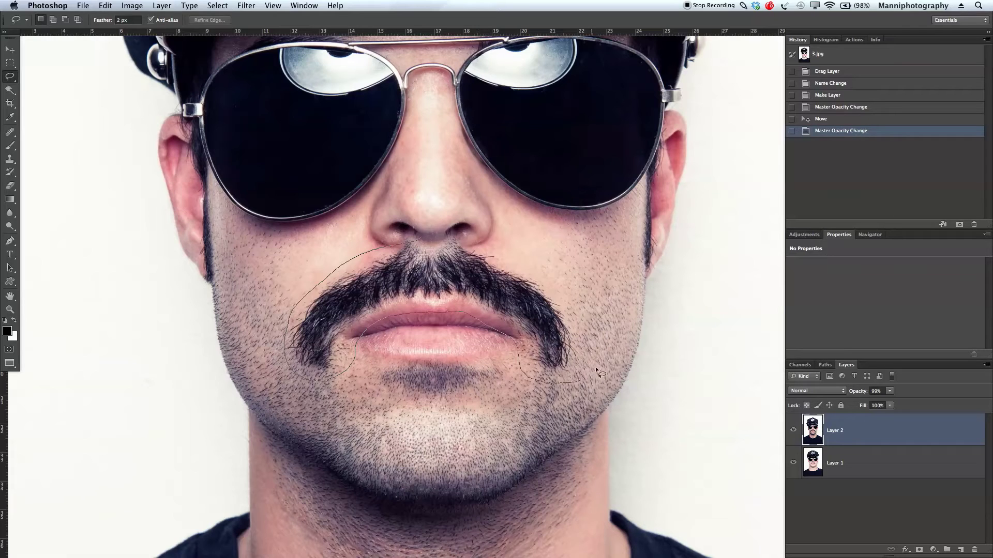
drag(435, 228, 408, 240)
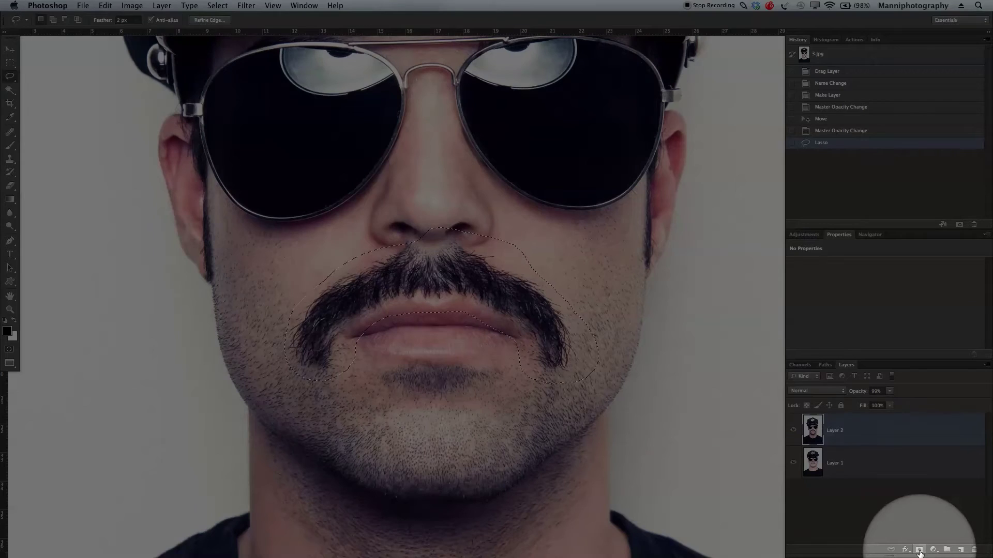
click(919, 551)
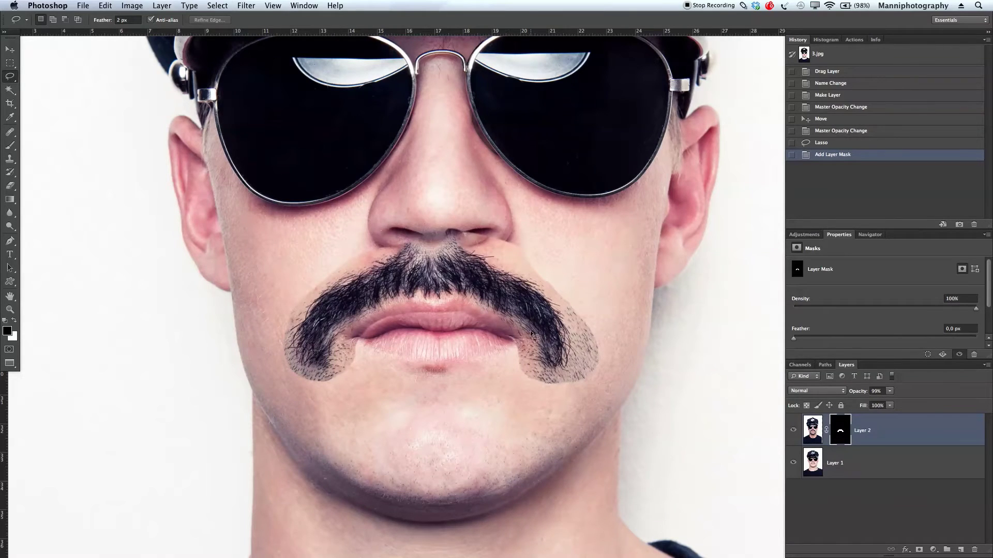
Move the masked moustache slightly down and to the right to center it between the nose and lips.
key(z)
drag(460, 372, 478, 373)
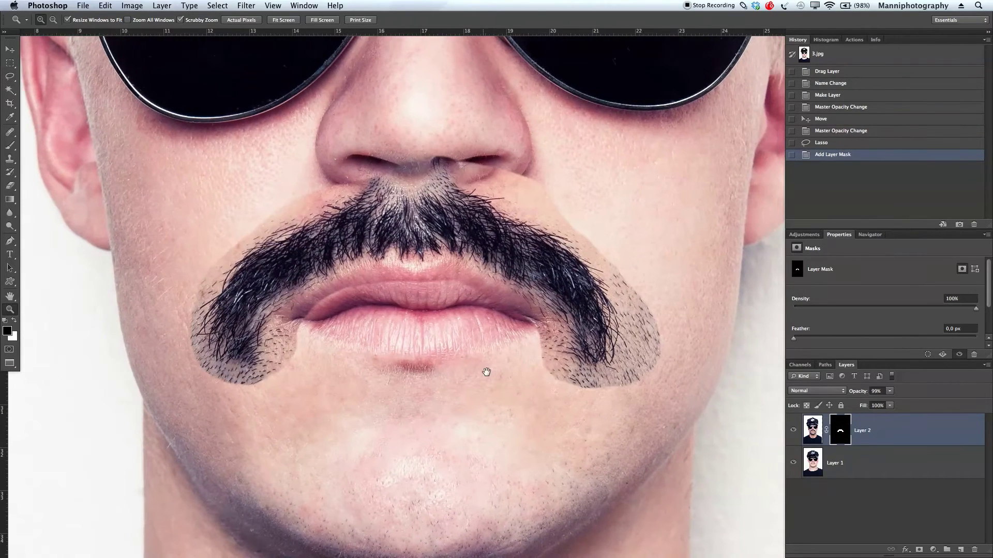
key(v)
mouse_move(424, 261)
mouse_down()
mouse_move(432, 305)
mouse_move(433, 259)
mouse_move(427, 265)
mouse_up()
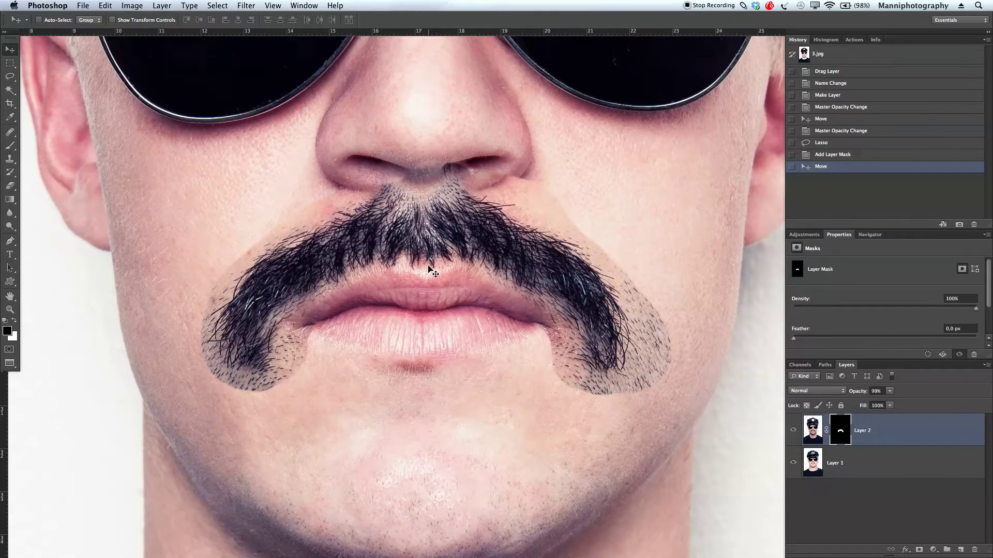
Rotate Layer 2 clockwise by about 0.7° with Free Transform to level the moustache.
key(ctrl+t)
mouse_move(486, 94)
mouse_down()
mouse_move(499, 92)
mouse_move(497, 102)
mouse_up()
key(Return)
key(z)
drag(546, 183, 526, 279)
key(super+0)
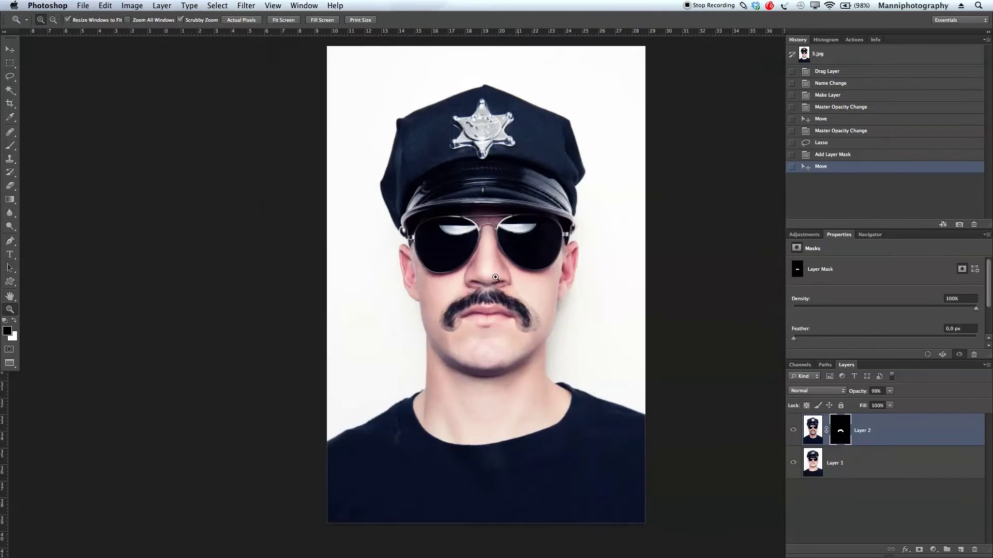
key(super+t)
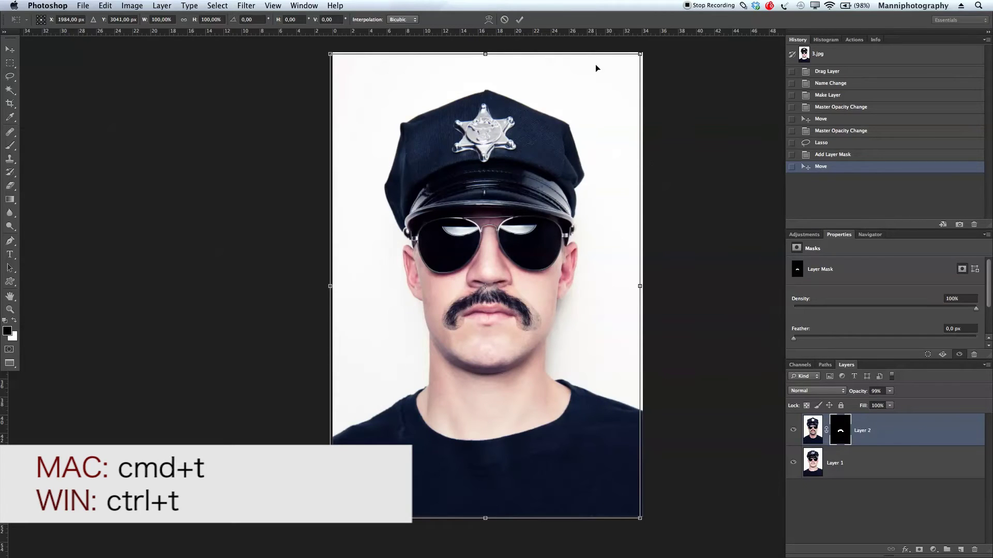
mouse_move(675, 252)
mouse_down()
mouse_move(659, 266)
mouse_move(676, 256)
mouse_up()
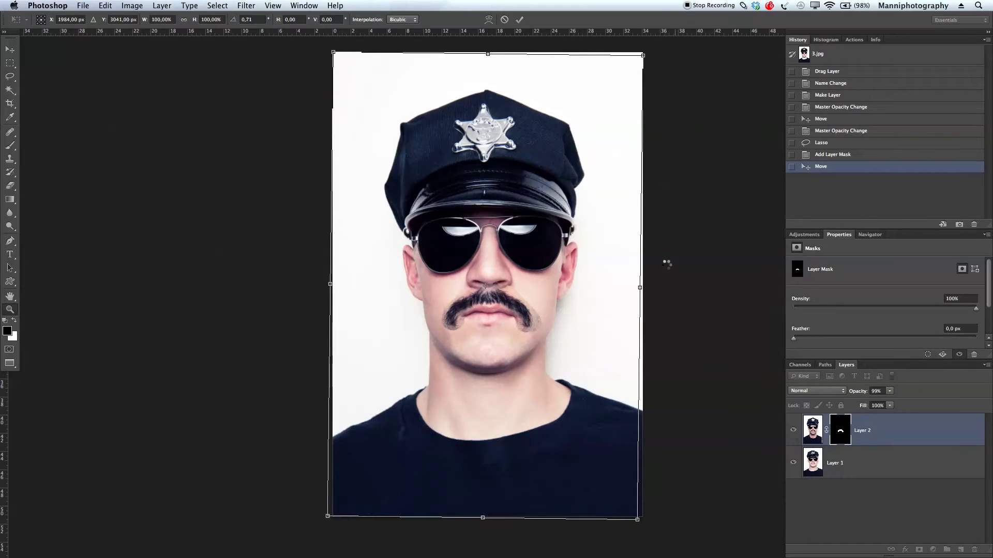
key(Return)
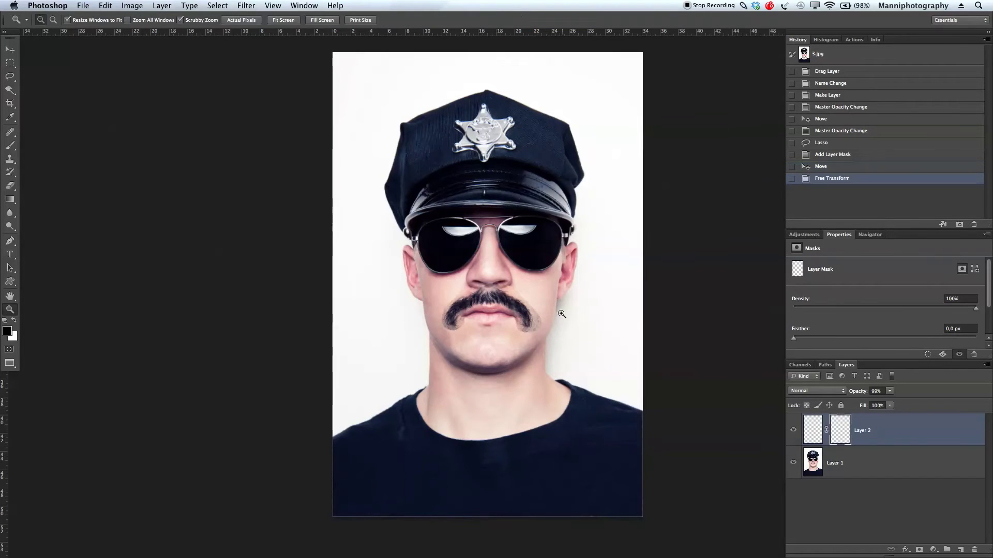
Nudge the moustache slightly to the left beneath the nose and set Layer 2's opacity to 100%.
drag(519, 315, 502, 330)
scroll(501, 329, left, 2)
key(v)
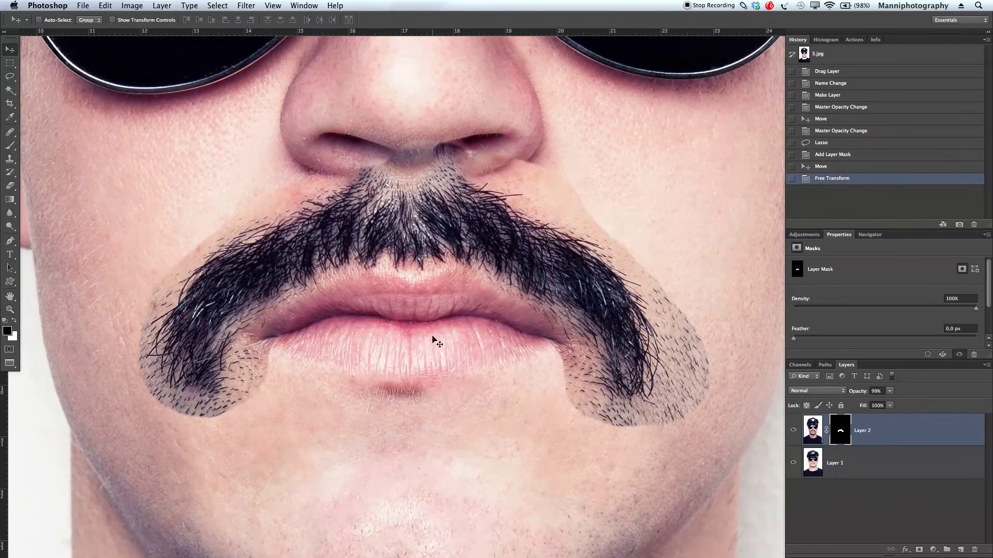
drag(429, 261, 423, 263)
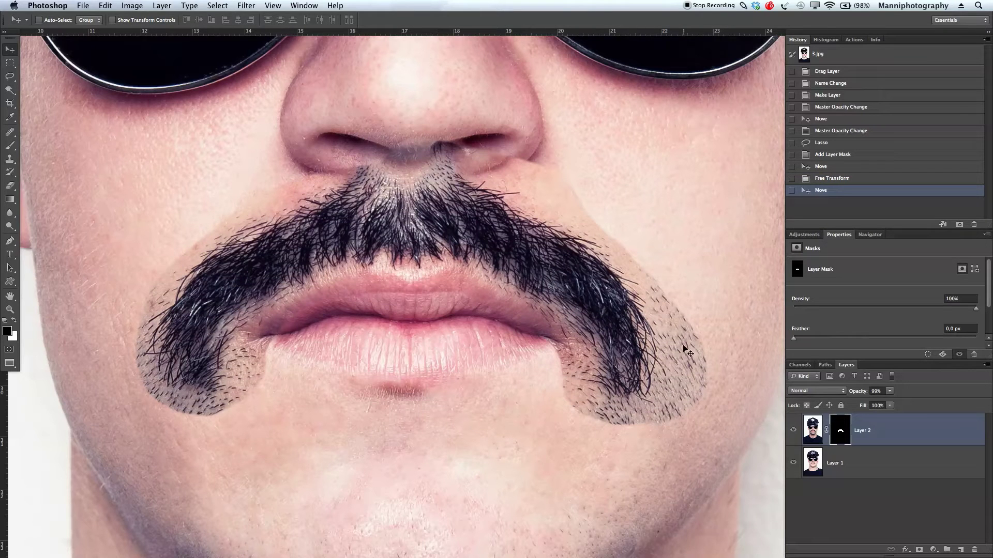
drag(862, 394, 837, 392)
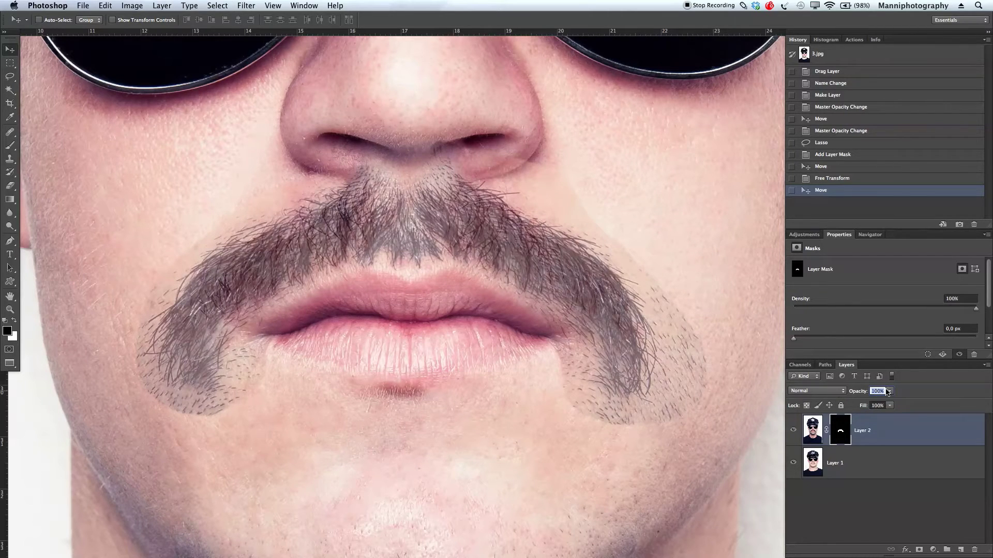
drag(950, 391, 951, 391)
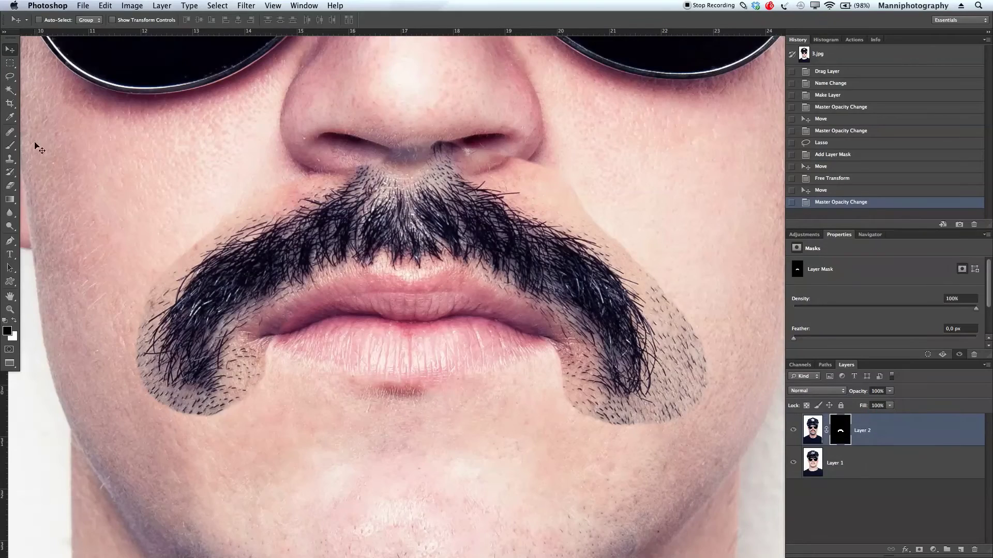
Paint white on Layer 2's mask with an enlarged brush to reveal more skin at the left mouth corner.
click(10, 146)
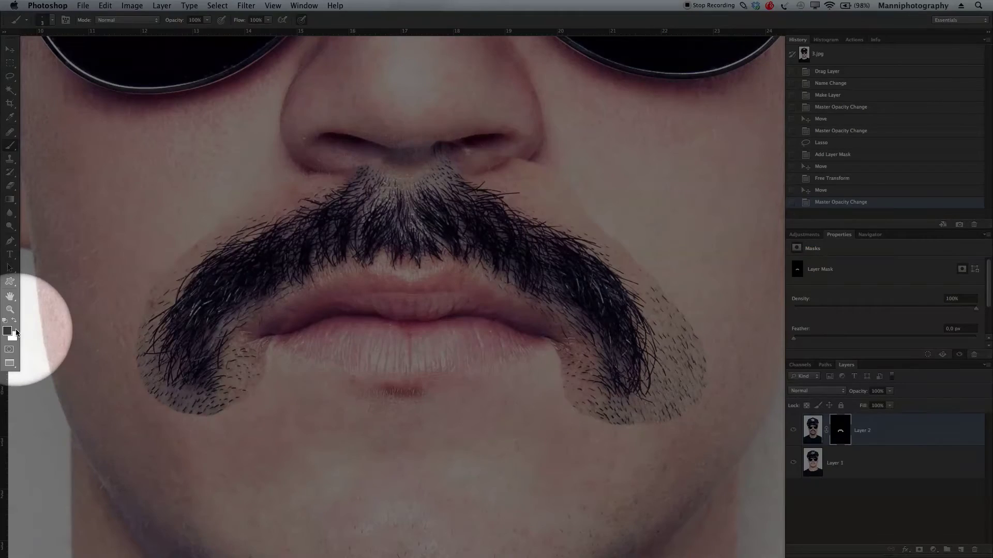
key(x)
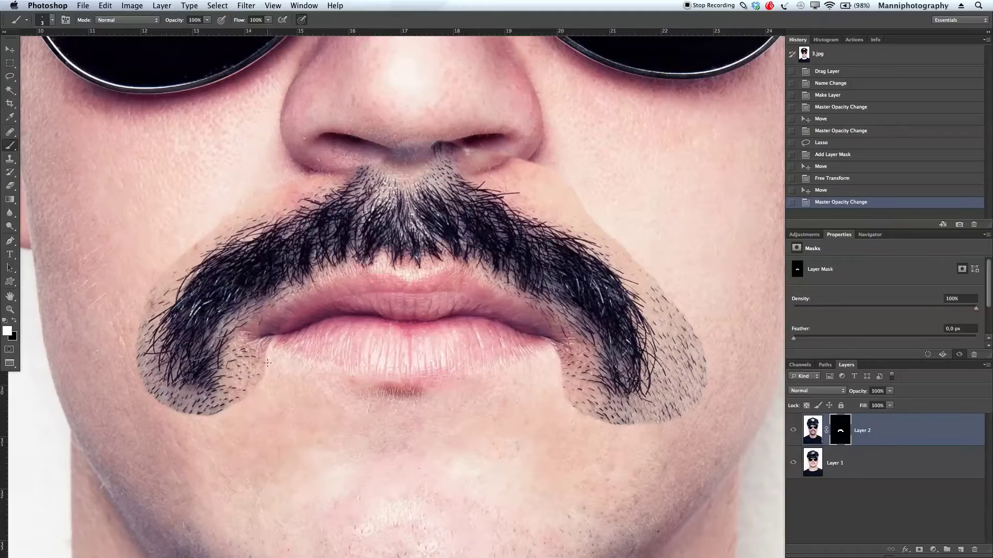
key(bracketright)
key(bracketright)
key(bracketright)
key(bracketright)
key(bracketright)
key(bracketright)
key(bracketright)
key(bracketright)
mouse_move(347, 381)
mouse_down()
mouse_move(381, 381)
mouse_move(374, 325)
mouse_move(383, 497)
mouse_move(384, 389)
mouse_move(381, 400)
mouse_move(379, 388)
mouse_move(345, 381)
mouse_up()
key(bracketleft)
key(bracketleft)
key(bracketleft)
drag(277, 343, 272, 361)
key(x)
key(x)
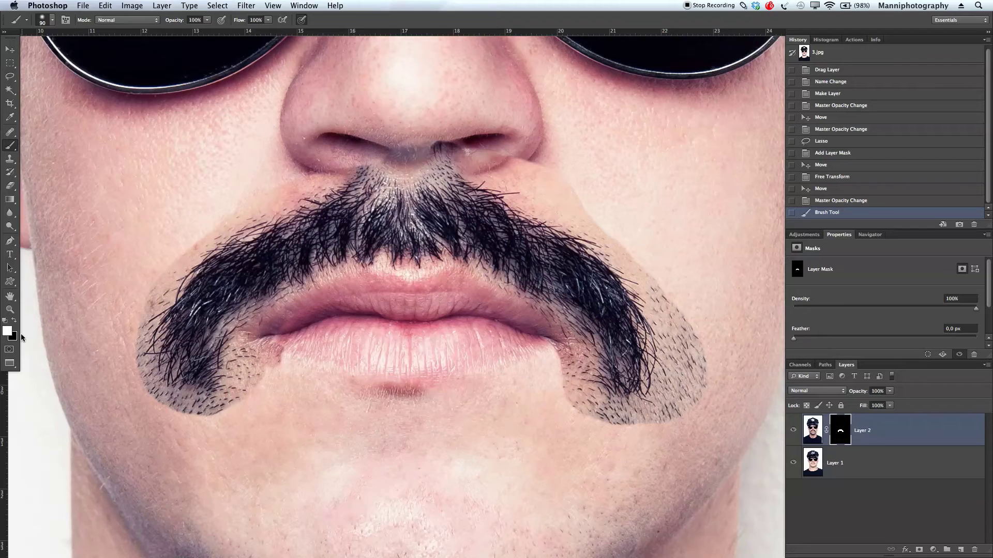
Paint black on Layer 2's mask around the lips and mouth corners to hide the excess skin.
key(x)
mouse_move(276, 345)
mouse_down()
mouse_move(268, 369)
mouse_move(267, 339)
mouse_move(259, 366)
mouse_move(253, 353)
mouse_move(320, 306)
mouse_move(378, 295)
mouse_move(404, 301)
mouse_move(425, 281)
mouse_move(413, 290)
mouse_move(475, 287)
mouse_move(534, 328)
mouse_move(539, 350)
mouse_up()
key(bracketleft)
key(bracketleft)
key(bracketleft)
drag(406, 370, 403, 370)
Mask out Layer 2's skin along the upper lip with a 90 px black brush at 80% opacity.
key(z)
drag(354, 327, 378, 320)
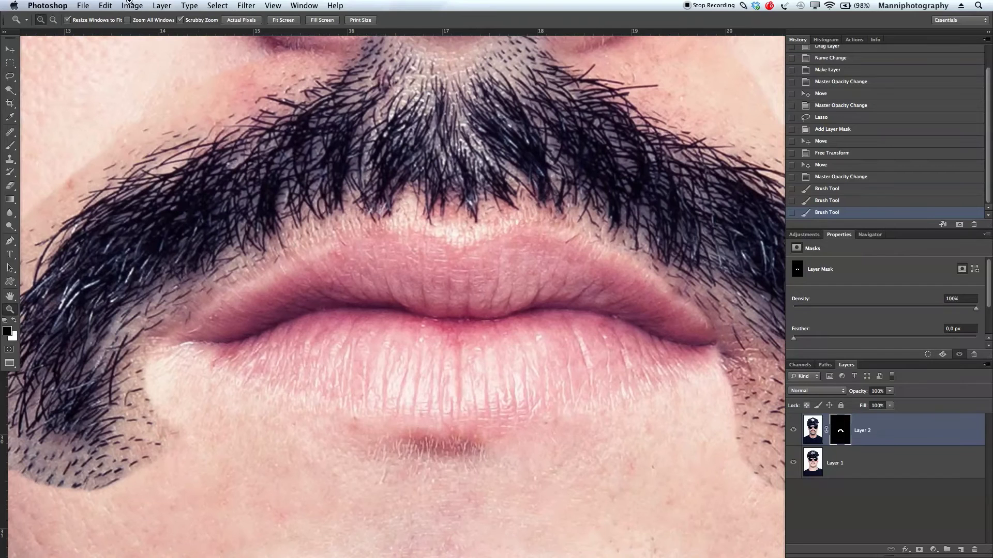
key(b)
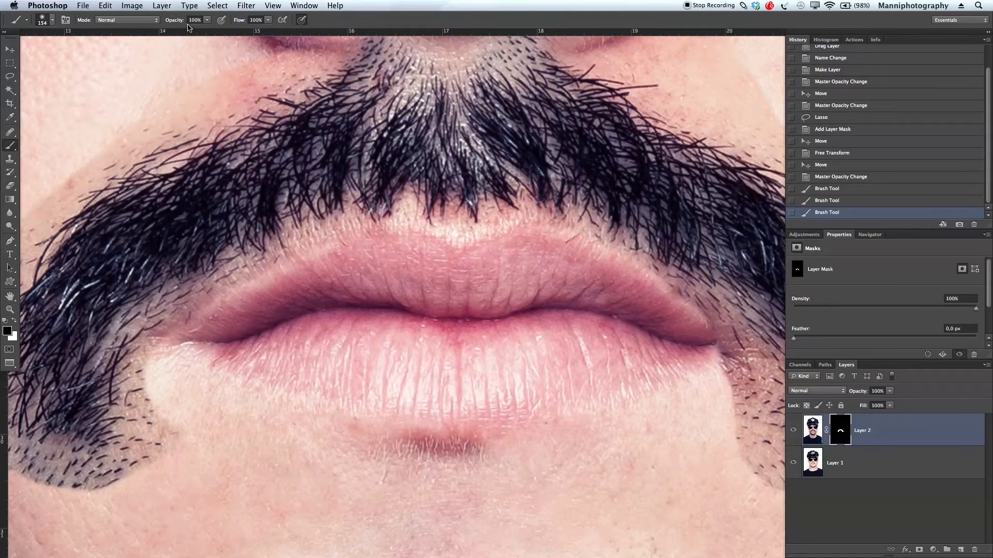
key(8)
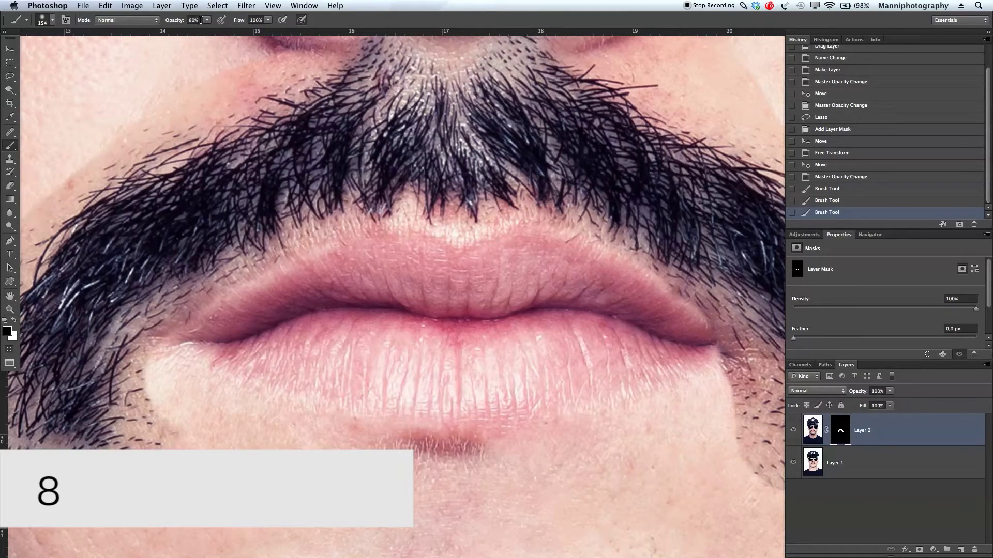
key(bracketleft)
key(bracketleft)
key(bracketleft)
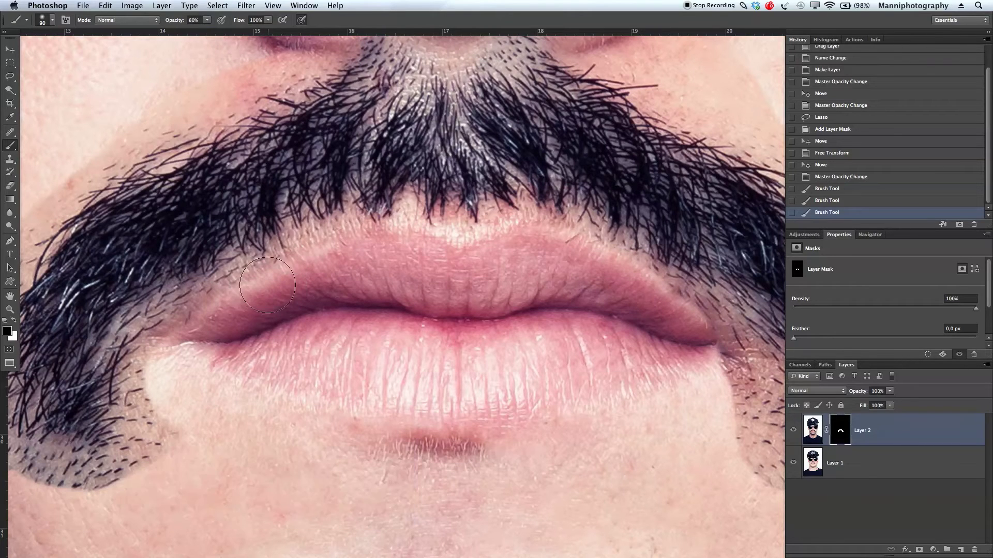
mouse_move(244, 300)
mouse_down()
mouse_move(172, 344)
mouse_move(216, 316)
mouse_move(365, 274)
mouse_move(411, 281)
mouse_move(405, 298)
mouse_move(404, 283)
mouse_move(433, 297)
mouse_move(390, 249)
mouse_move(455, 298)
mouse_move(525, 263)
mouse_move(553, 274)
mouse_move(538, 264)
mouse_move(563, 261)
mouse_move(603, 309)
mouse_move(441, 283)
mouse_move(430, 261)
mouse_up()
Mask out the stubble around the right mouth corner and below the moustache tip with a 70 px brush.
key(bracketleft)
key(bracketleft)
drag(530, 304, 455, 288)
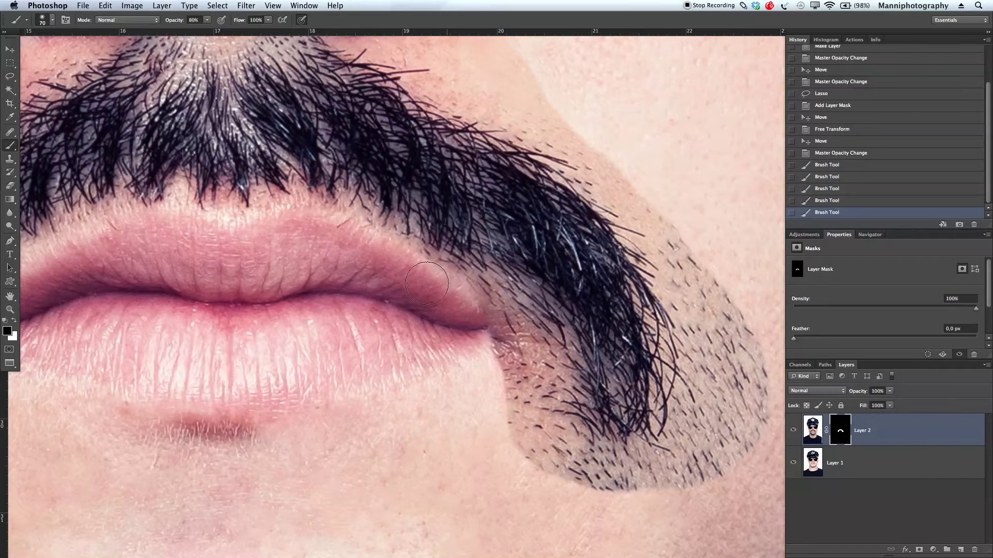
mouse_move(453, 305)
mouse_down()
mouse_move(505, 342)
mouse_move(492, 326)
mouse_move(522, 414)
mouse_move(533, 430)
mouse_move(535, 388)
mouse_move(590, 476)
mouse_up()
Mask out the remaining stubble below the moustache's right tip with a smaller black brush at 100% opacity.
scroll(590, 475, down, 5)
scroll(589, 475, right, 6)
key(0)
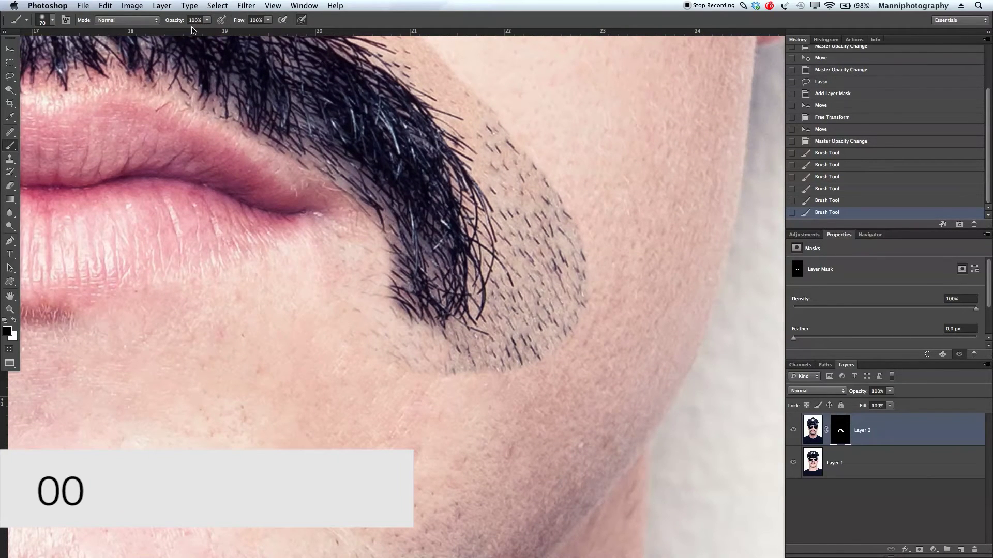
key(bracketleft)
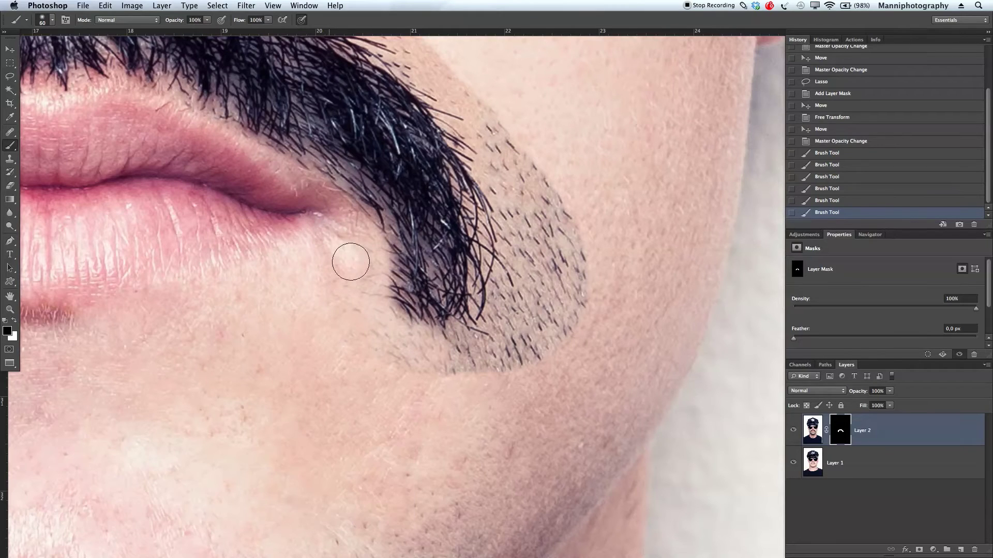
key(bracketleft)
drag(362, 262, 359, 285)
mouse_move(368, 335)
mouse_down()
mouse_move(386, 310)
mouse_move(372, 289)
mouse_move(395, 368)
mouse_move(384, 334)
mouse_move(489, 377)
mouse_move(446, 352)
mouse_move(471, 353)
mouse_up()
Mask out Layer 2's stubbled skin along the outer and upper edge of the moustache's right half, varying the brush size.
key(bracketleft)
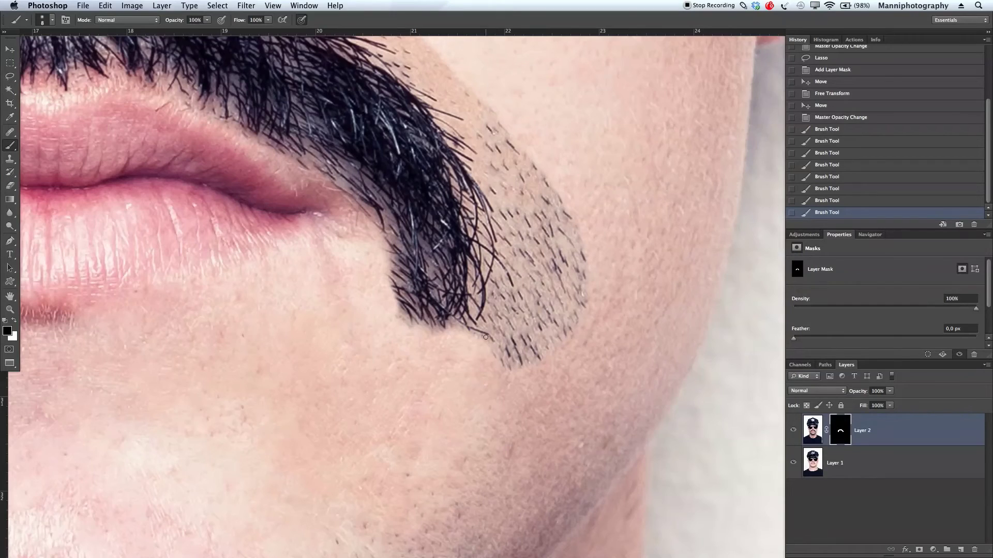
key(bracketright)
key(bracketright)
mouse_move(489, 354)
mouse_down()
mouse_move(499, 364)
mouse_move(502, 312)
mouse_move(491, 298)
mouse_move(505, 333)
mouse_move(534, 326)
mouse_move(538, 171)
mouse_move(528, 371)
mouse_move(478, 362)
mouse_move(490, 348)
mouse_move(421, 264)
mouse_move(431, 372)
mouse_up()
key(bracketright)
key(bracketleft)
key(bracketright)
key(bracketright)
key(bracketright)
key(bracketright)
mouse_move(331, 289)
mouse_down()
mouse_move(439, 352)
mouse_move(460, 388)
mouse_move(435, 390)
mouse_up()
key(bracketleft)
key(bracketleft)
key(bracketright)
key(bracketright)
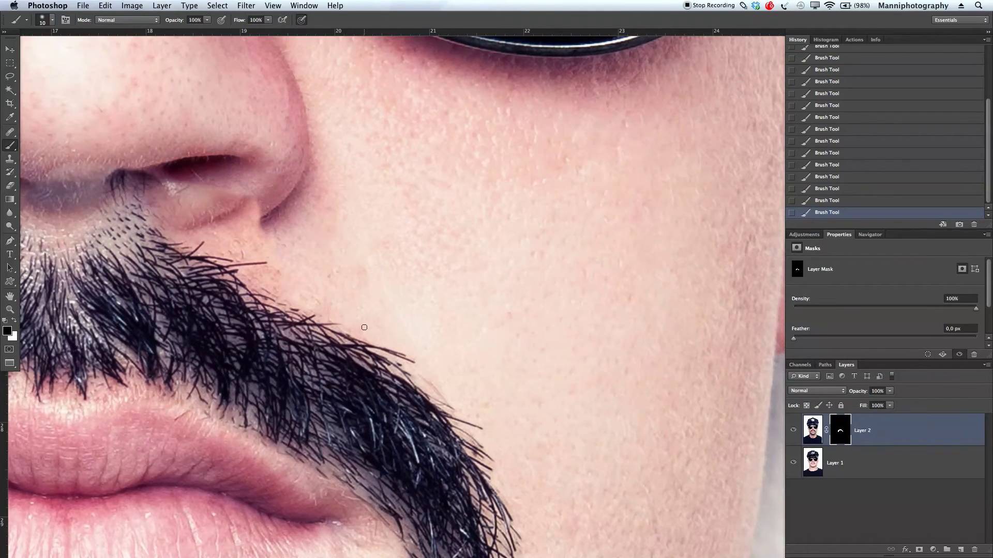
Mask out Layer 2's skin beside the right nostril and beneath the nose with 25 px and 40 px black brushes.
scroll(364, 327, left, 5)
key(bracketright)
key(bracketright)
key(bracketright)
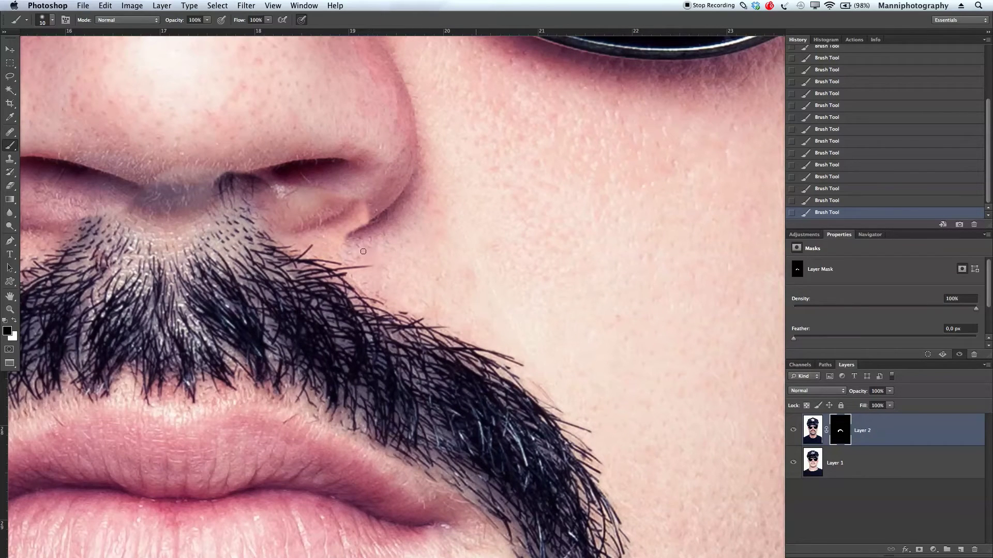
drag(331, 238, 371, 229)
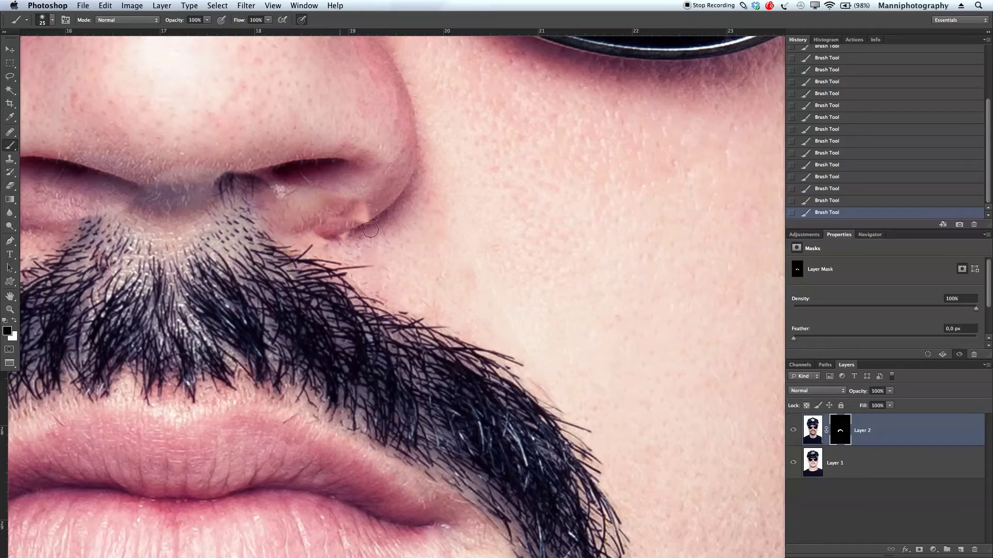
mouse_move(264, 190)
mouse_down()
mouse_move(173, 173)
mouse_move(154, 184)
mouse_move(160, 209)
mouse_move(146, 211)
mouse_move(180, 217)
mouse_move(211, 199)
mouse_move(188, 209)
mouse_move(259, 202)
mouse_move(233, 210)
mouse_move(239, 223)
mouse_move(278, 218)
mouse_move(311, 232)
mouse_move(277, 216)
mouse_move(473, 222)
mouse_up()
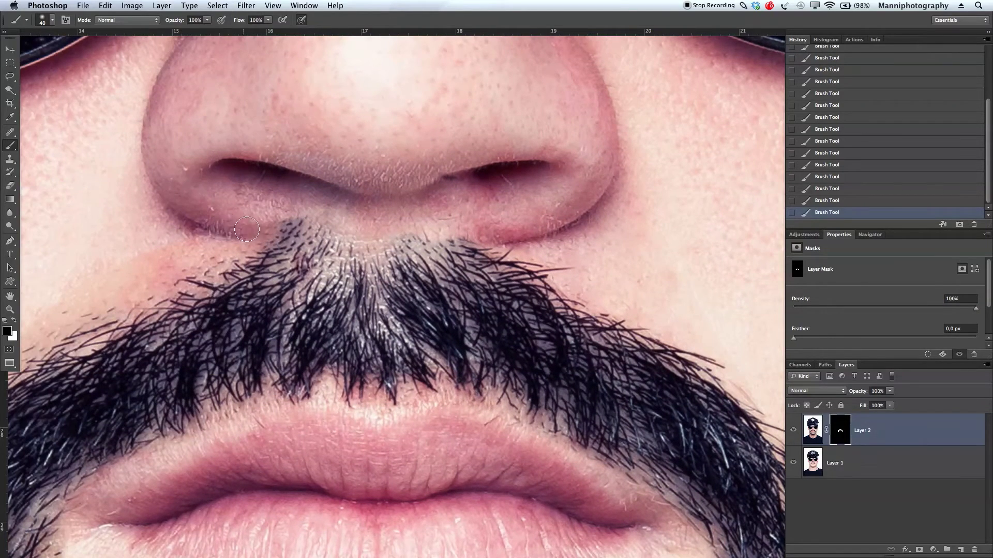
mouse_move(269, 218)
mouse_down()
mouse_move(296, 213)
mouse_move(313, 211)
mouse_move(275, 229)
mouse_move(332, 222)
mouse_move(339, 194)
mouse_move(337, 213)
mouse_move(379, 221)
mouse_move(324, 221)
mouse_move(342, 233)
mouse_move(318, 225)
mouse_move(364, 237)
mouse_move(435, 224)
mouse_move(515, 245)
mouse_up()
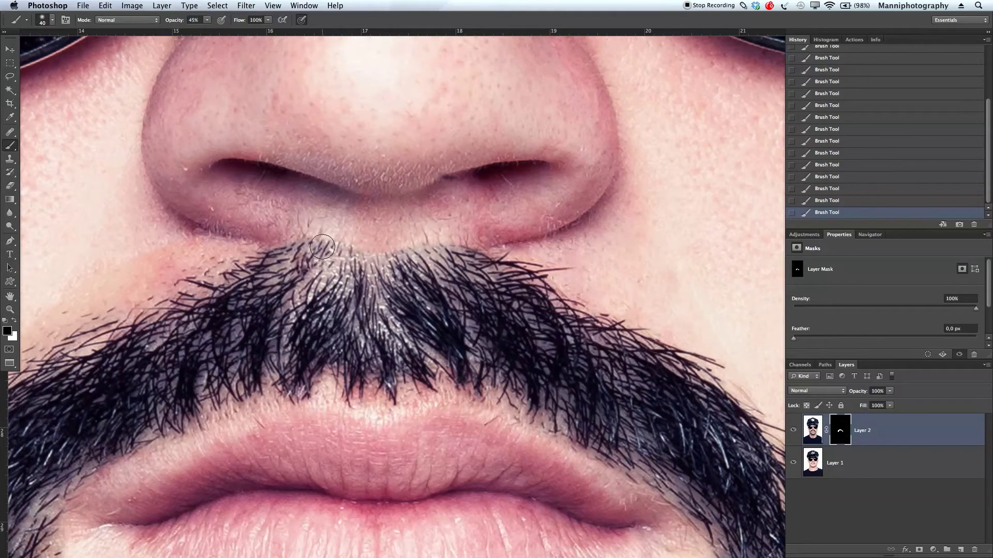
Soften the moustache's upper edge beneath the nose with a larger soft black brush, ending at 90 px, at 45% opacity.
key(bracketright)
key(bracketright)
key(bracketright)
key(bracketright)
key(bracketright)
mouse_move(299, 223)
mouse_down()
mouse_move(261, 230)
mouse_move(318, 220)
mouse_move(265, 233)
mouse_move(347, 230)
mouse_move(334, 224)
mouse_move(366, 232)
mouse_move(356, 238)
mouse_move(336, 226)
mouse_move(355, 241)
mouse_move(335, 232)
mouse_move(399, 232)
mouse_up()
key(bracketright)
key(bracketright)
key(bracketright)
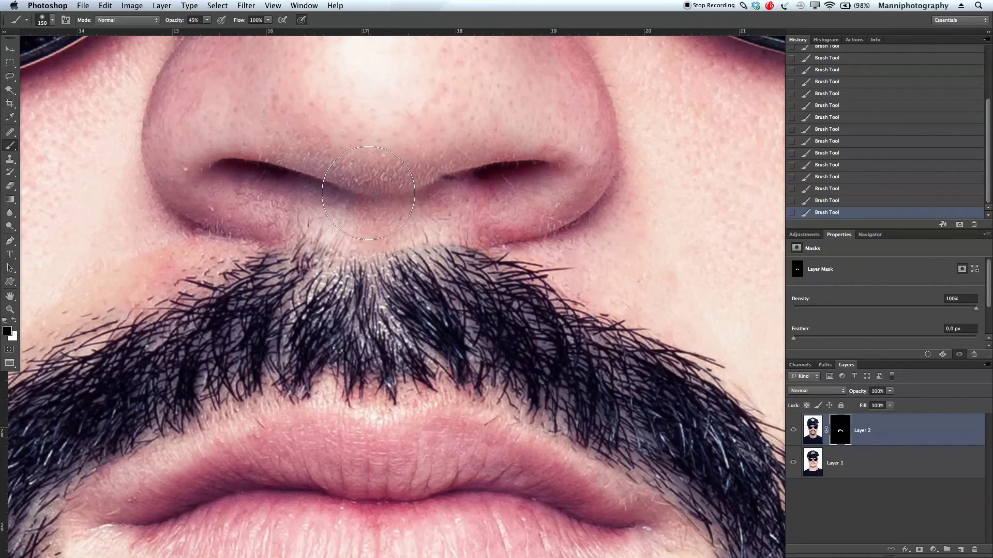
mouse_move(369, 195)
mouse_down()
mouse_move(376, 182)
mouse_move(364, 454)
mouse_move(389, 247)
mouse_up()
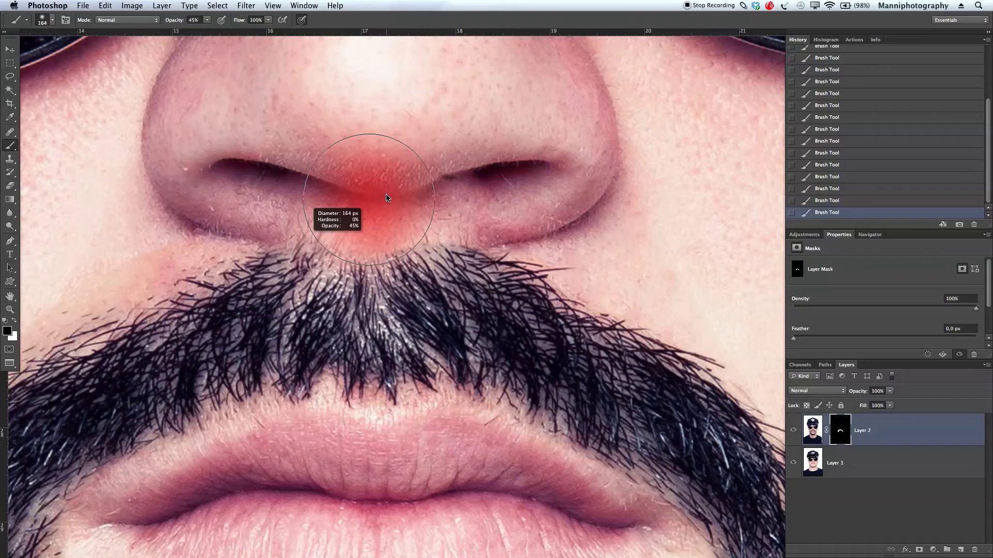
mouse_move(369, 200)
mouse_down()
mouse_move(362, 217)
mouse_move(383, 195)
mouse_move(300, 33)
mouse_move(348, 147)
mouse_up()
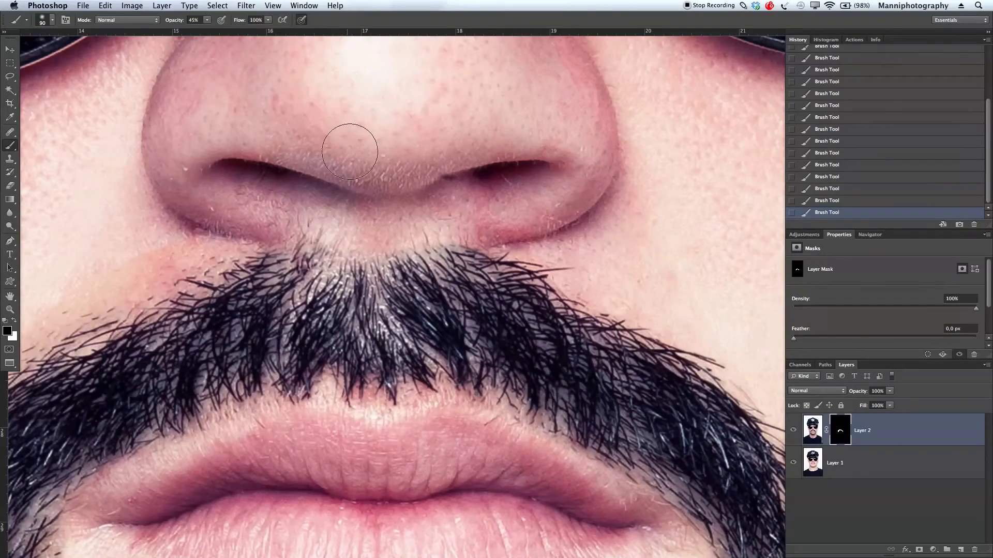
mouse_move(412, 244)
mouse_down()
mouse_move(387, 233)
mouse_move(398, 214)
mouse_move(397, 237)
mouse_move(439, 224)
mouse_move(399, 218)
mouse_move(486, 220)
mouse_move(319, 210)
mouse_move(367, 226)
mouse_move(430, 211)
mouse_move(498, 216)
mouse_move(376, 168)
mouse_move(443, 174)
mouse_up()
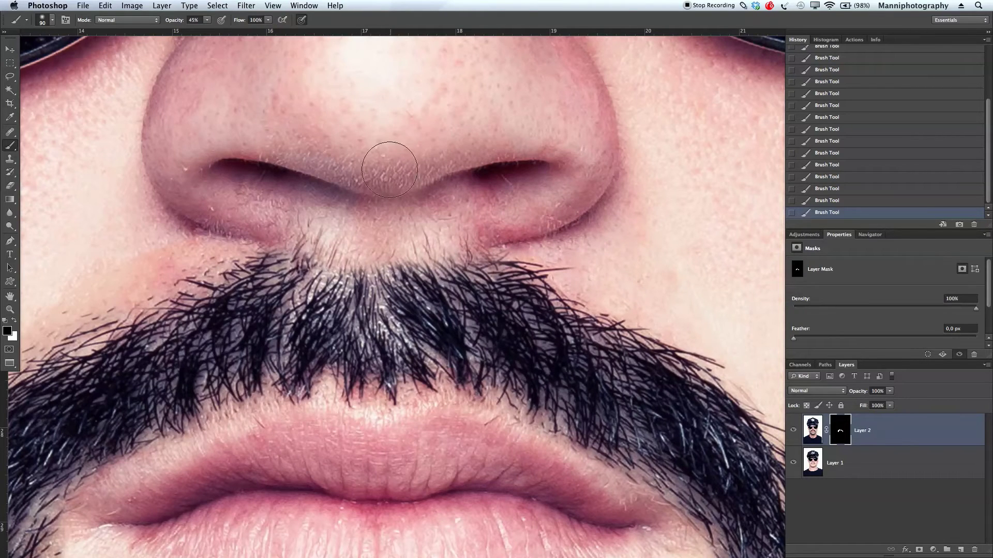
Mask out the skin and stubble along the left half's upper and outer edge with a small black brush at 100% opacity.
drag(359, 206, 547, 136)
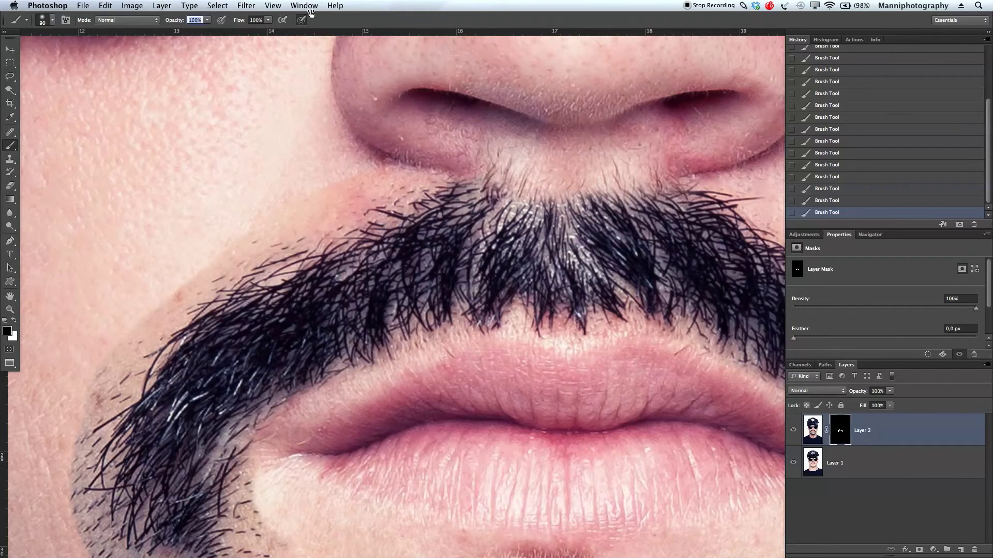
key(bracketleft)
key(bracketleft)
key(bracketleft)
key(bracketleft)
key(bracketleft)
key(bracketleft)
key(bracketleft)
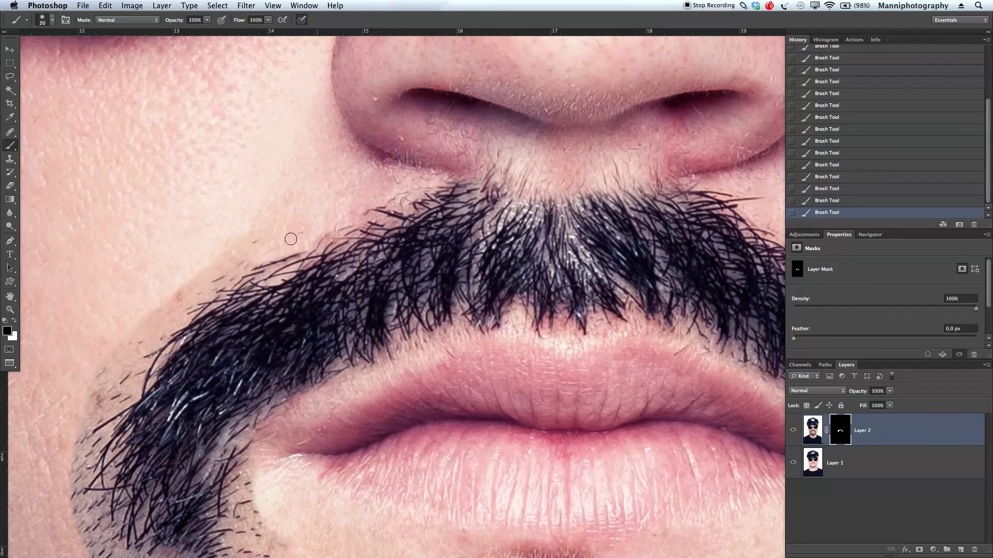
drag(290, 239, 459, 195)
mouse_move(268, 393)
mouse_down()
mouse_move(263, 424)
mouse_move(255, 469)
mouse_move(284, 458)
mouse_move(288, 512)
mouse_up()
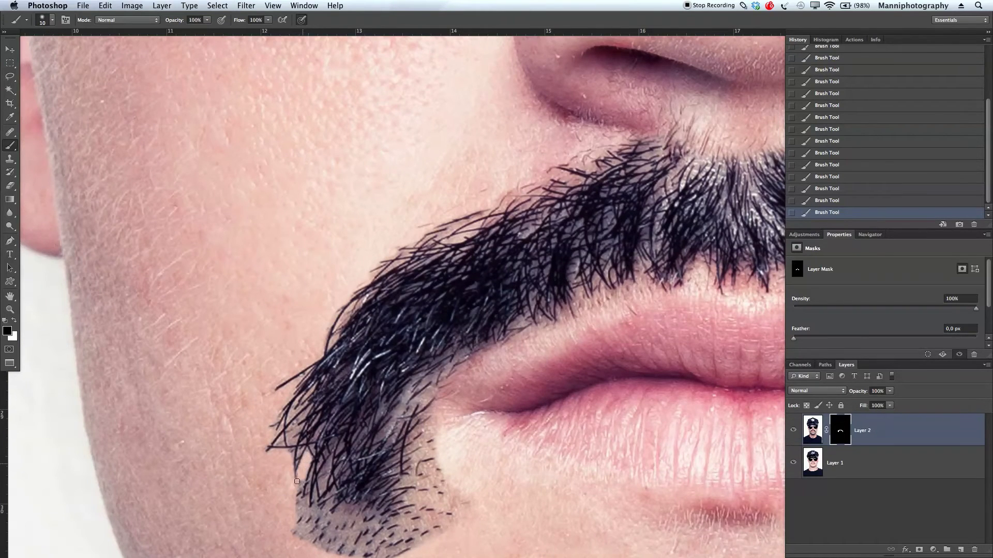
Mask out the stubble below the moustache's left tip and near the left mouth corner with a 15 px brush.
drag(319, 471, 479, 321)
key(bracketright)
key(bracketright)
mouse_move(455, 357)
mouse_down()
mouse_move(595, 393)
mouse_move(481, 395)
mouse_move(580, 288)
mouse_move(626, 220)
mouse_up()
Soften the inner lower edge of the moustache's left tip at 39% opacity, enlarging the brush from 45 px to 150 px.
key(bracketright)
key(bracketright)
key(bracketright)
key(bracketright)
key(bracketright)
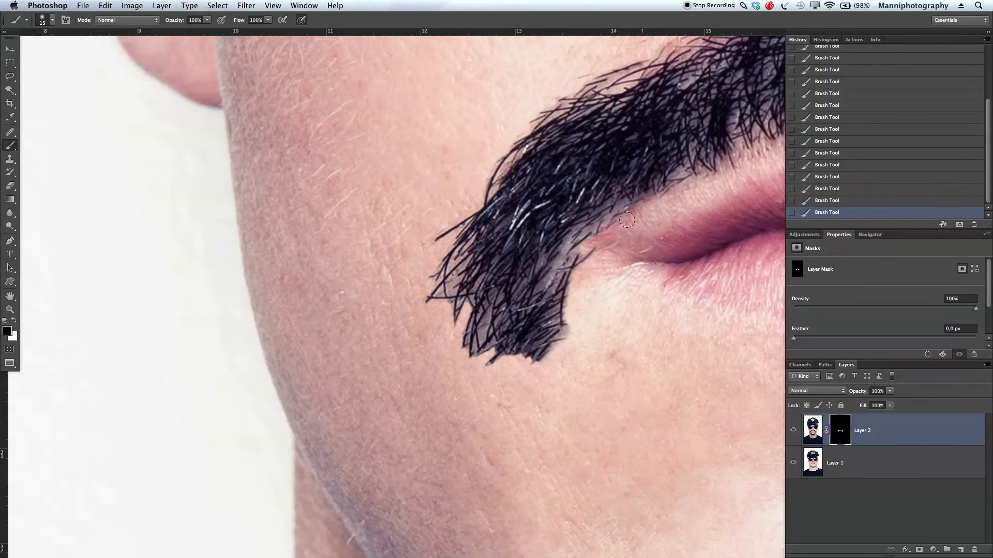
key(bracketright)
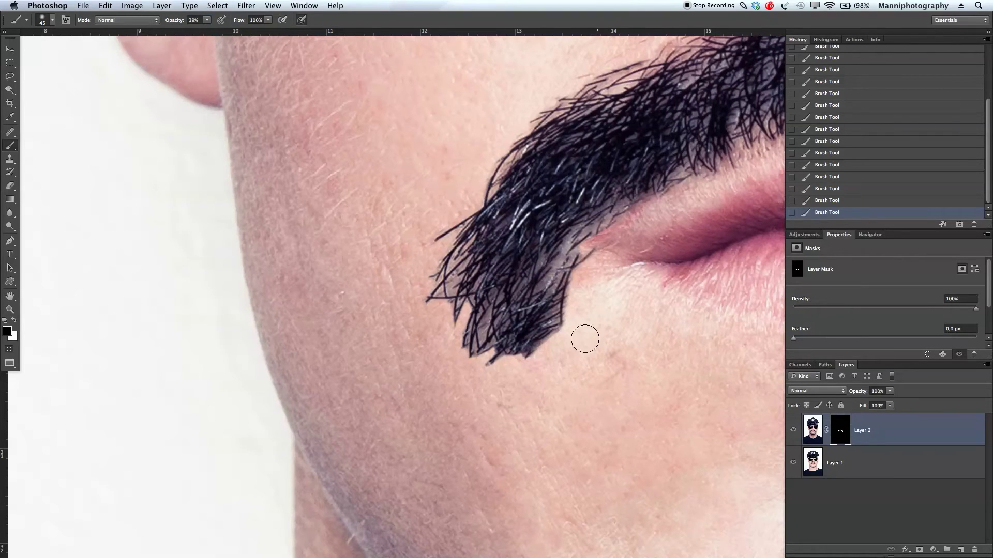
key(bracketright)
key(bracketright)
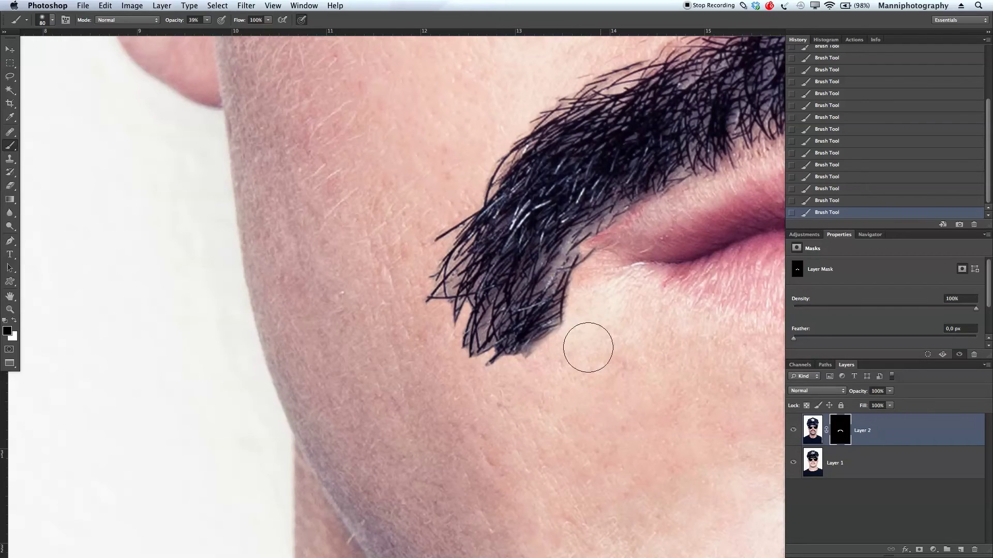
key(bracketright)
key(bracketright)
key(bracketright)
key(bracketright)
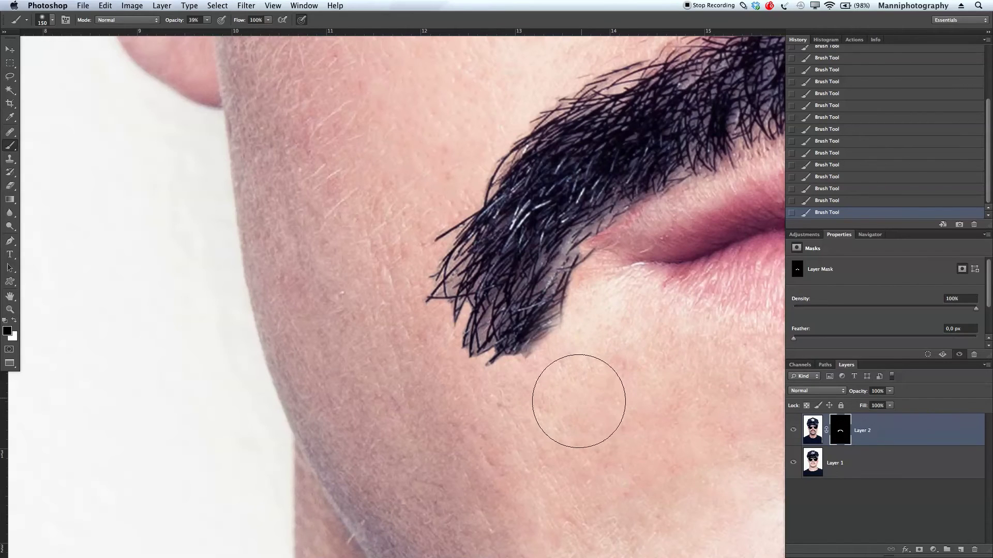
Fade the skin between the hairs of the moustache's left tip with small 15 to 25 px brushes at 39% opacity.
key(bracketleft)
key(bracketleft)
key(bracketleft)
key(bracketleft)
key(bracketleft)
key(bracketleft)
key(bracketleft)
key(bracketleft)
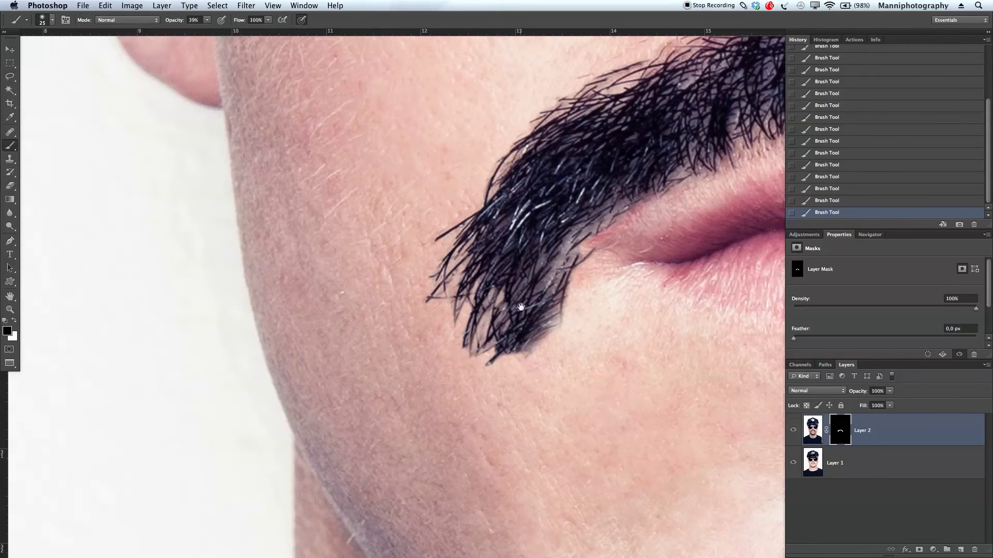
scroll(521, 307, up, 5)
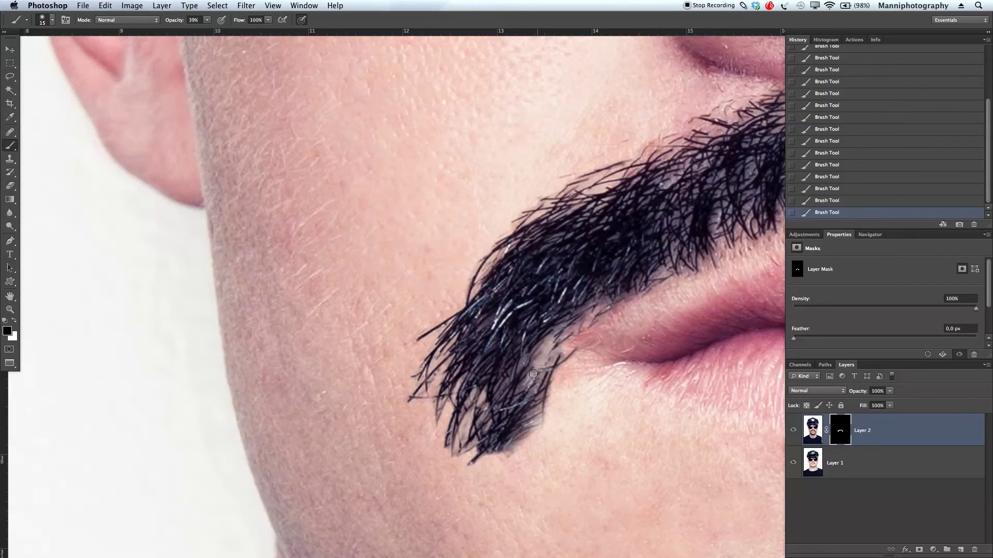
key(bracketright)
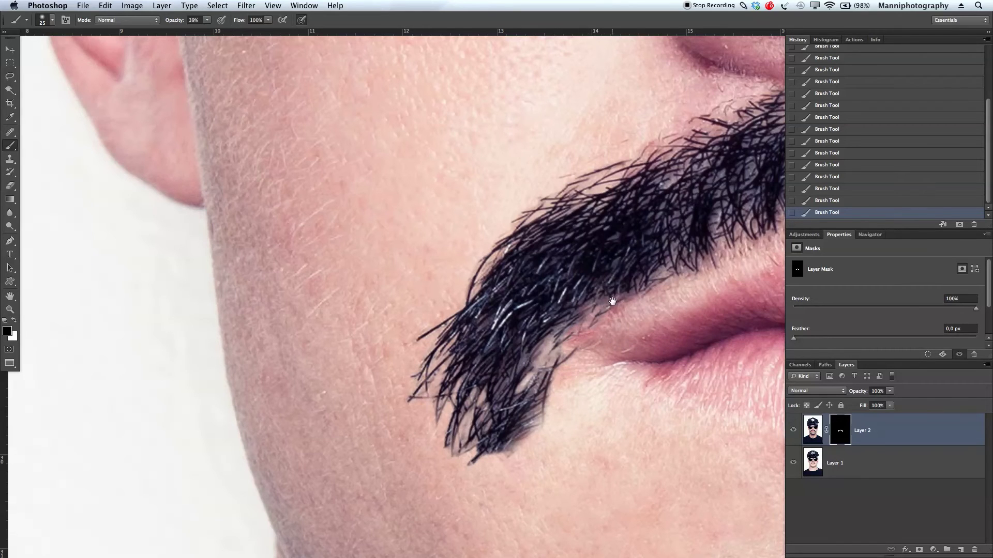
Fade the skin between the hairs of the moustache's right tip with a 25 px brush at 39% opacity.
drag(612, 295, 545, 295)
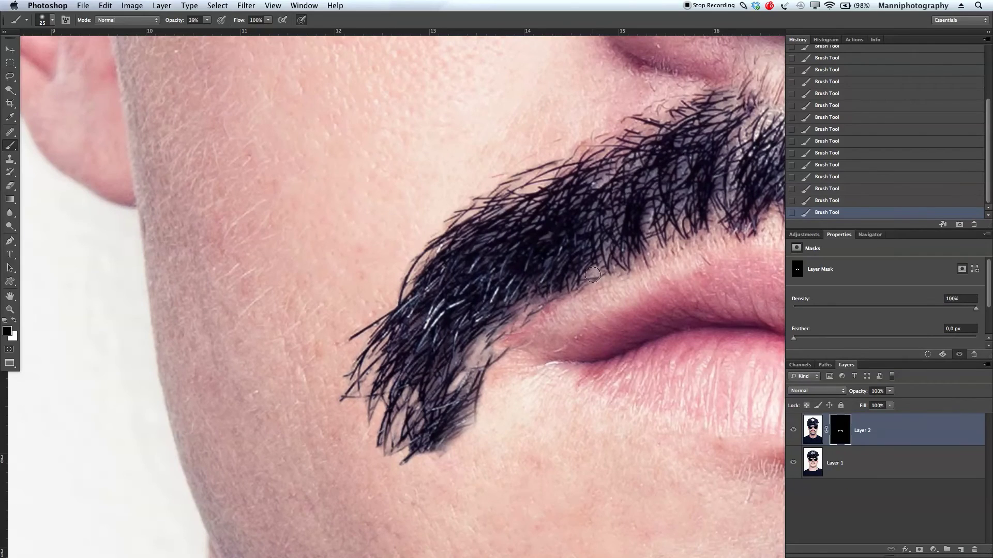
mouse_move(606, 267)
mouse_down()
mouse_move(563, 284)
mouse_move(605, 261)
mouse_move(512, 255)
mouse_move(667, 290)
mouse_move(289, 280)
mouse_move(496, 268)
mouse_up()
drag(559, 265, 470, 258)
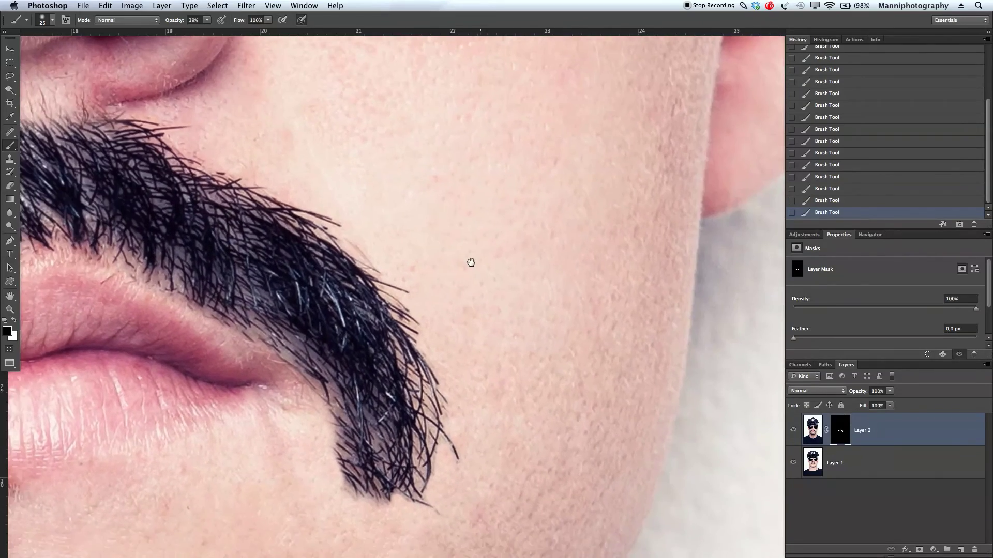
scroll(383, 412, down, 3)
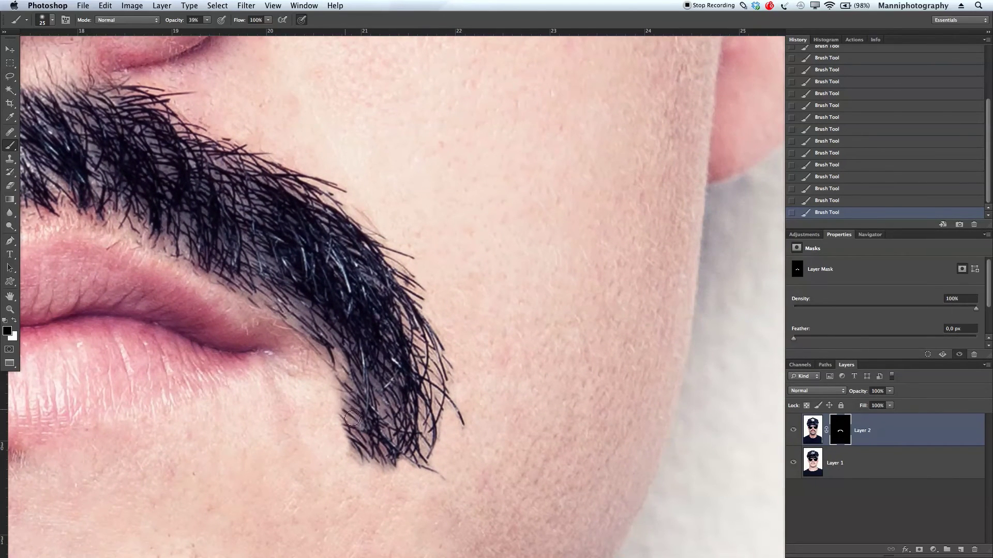
drag(365, 460, 384, 462)
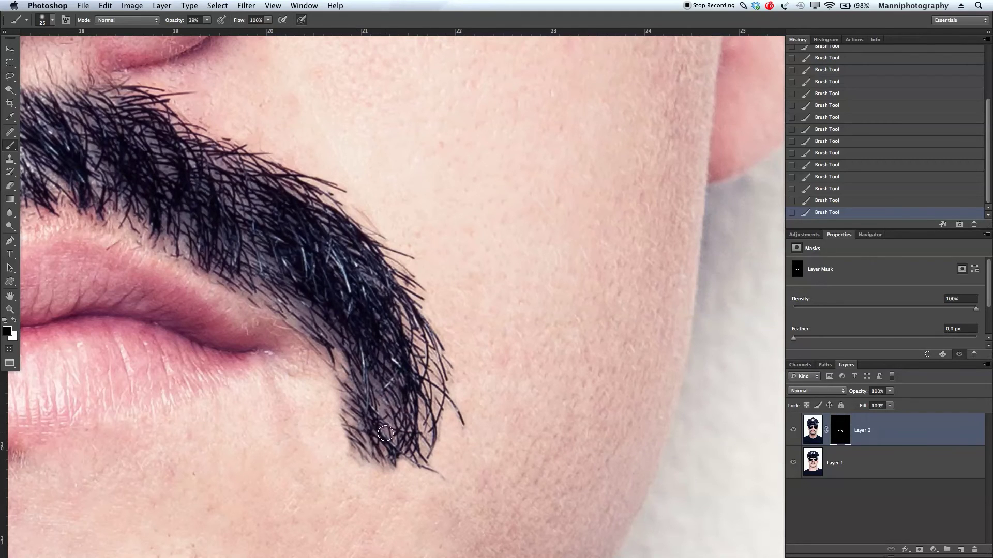
key(bracketleft)
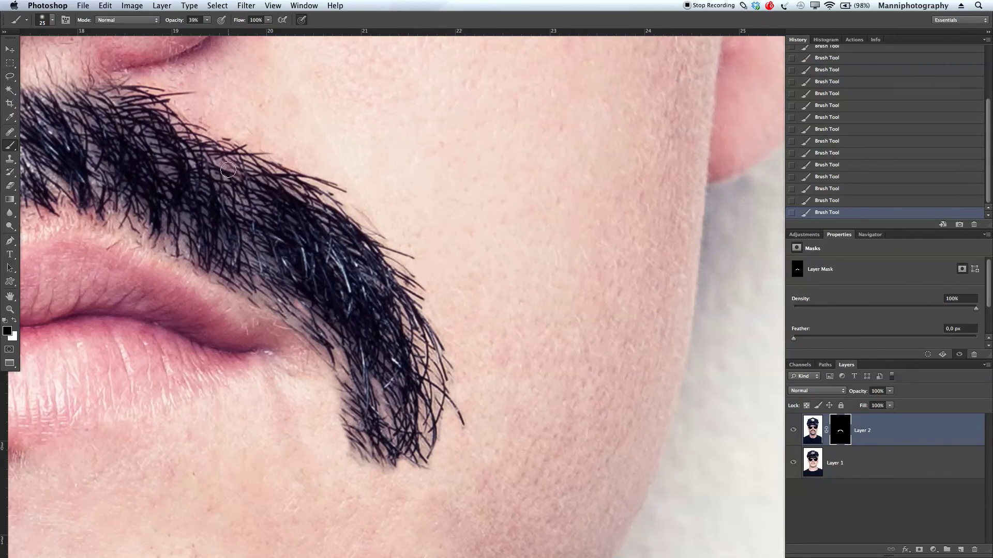
Blend the mask around the mouth corners with a large soft black brush, up to 250 px, at 39% opacity.
key(z)
drag(257, 164, 448, 355)
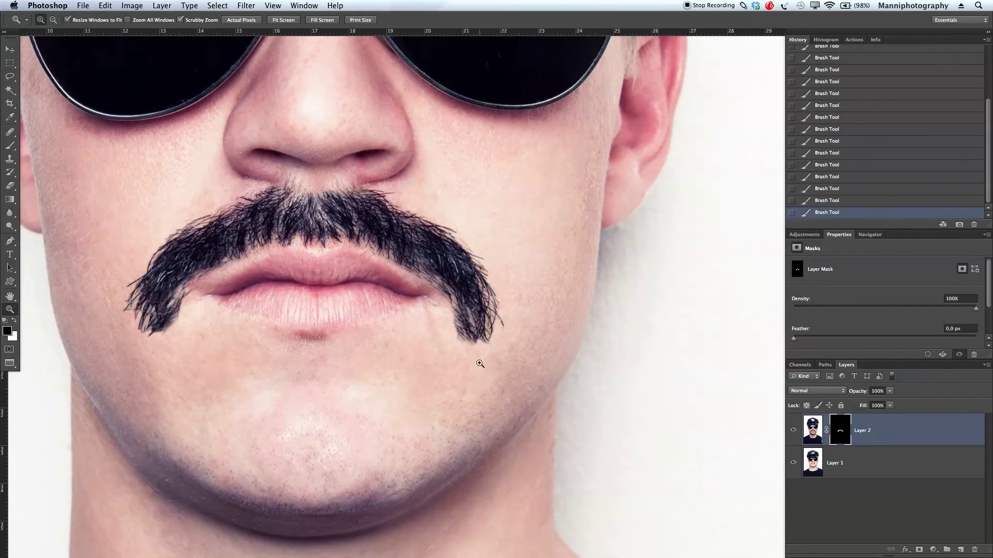
key(b)
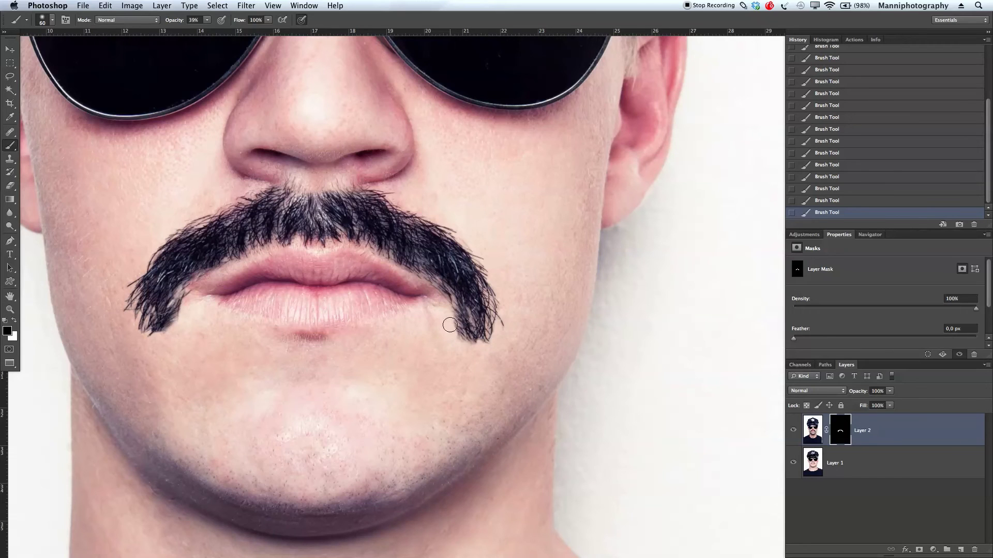
key(bracketright)
key(bracketright)
key(bracketright)
key(bracketright)
key(bracketleft)
key(bracketright)
key(bracketright)
key(bracketright)
key(bracketright)
key(bracketright)
key(bracketright)
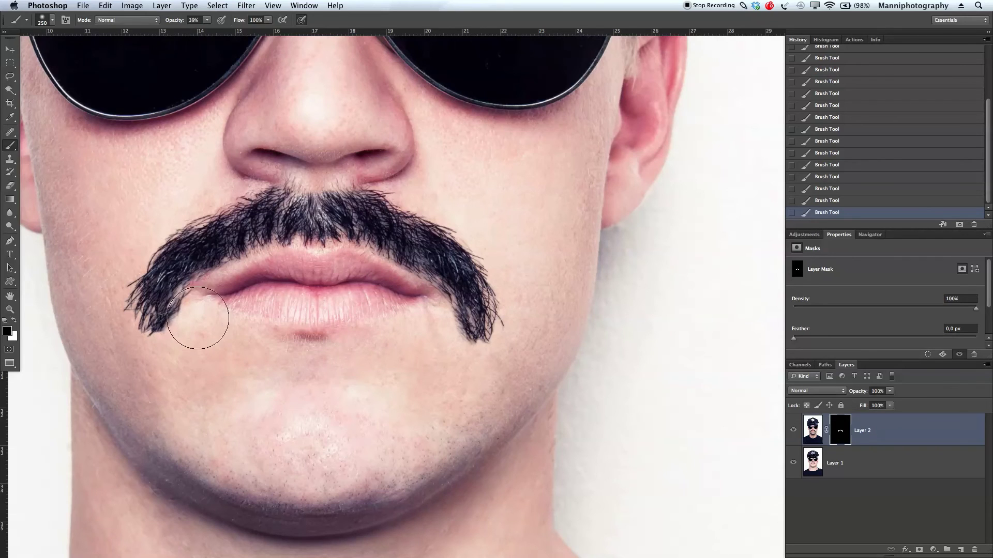
drag(195, 326, 192, 320)
Compare the image before and after the last brush stroke, and reduce the brush to 200 px.
click(845, 202)
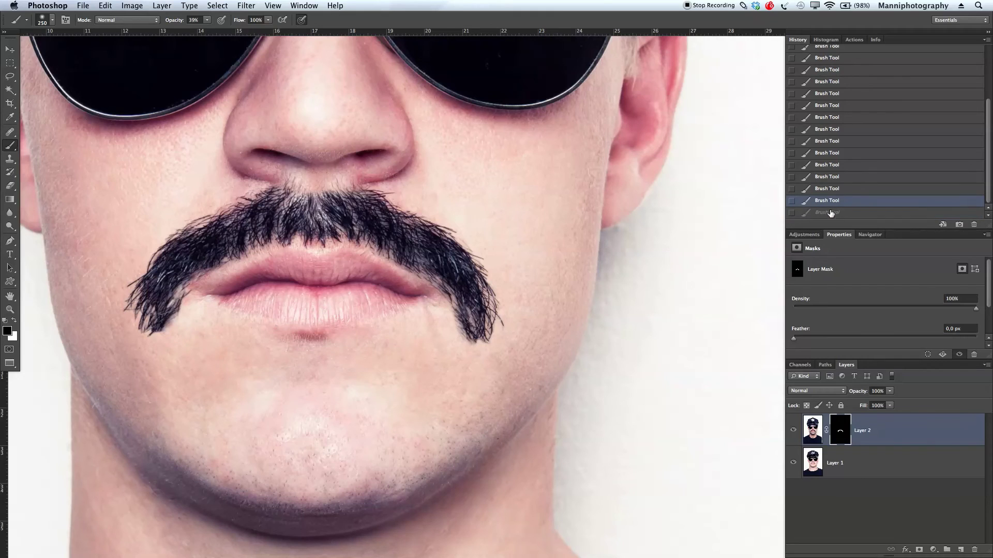
key(bracketleft)
key(super+z)
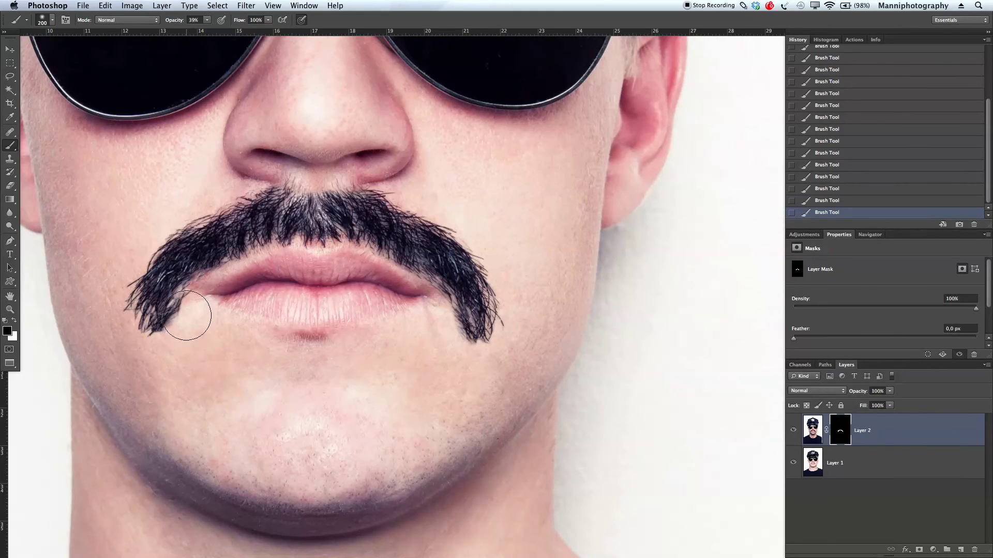
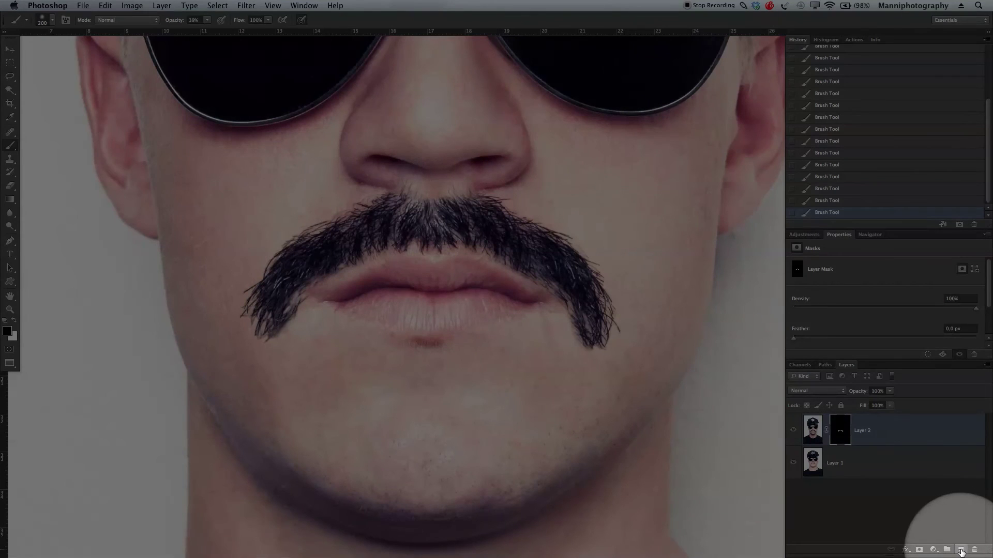
Add a new empty layer above Layer 2, with black as the foreground colour.
click(961, 549)
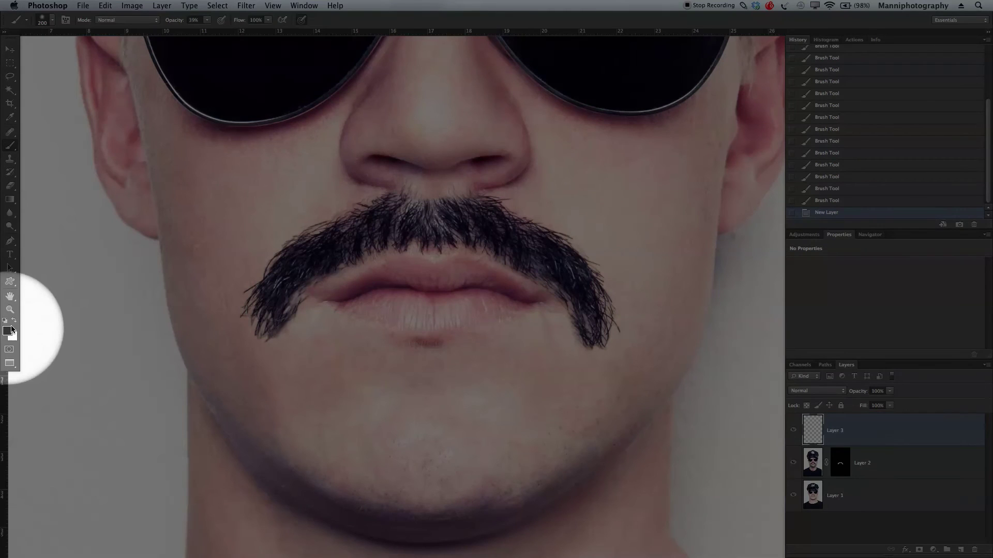
click(9, 330)
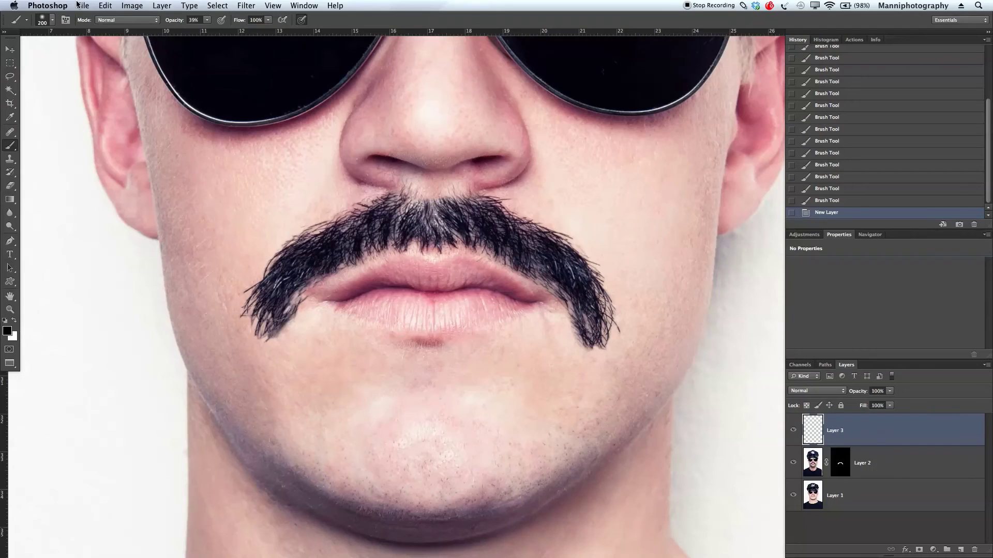
Set the brush opacity to 100% and paint several thin vertical test strokes on the pale background beside the neck.
click(192, 19)
text(9)
drag(91, 289, 90, 404)
mouse_move(99, 296)
mouse_down()
mouse_move(99, 383)
mouse_move(110, 403)
mouse_up()
mouse_move(119, 324)
mouse_down()
mouse_move(120, 419)
mouse_move(142, 403)
mouse_up()
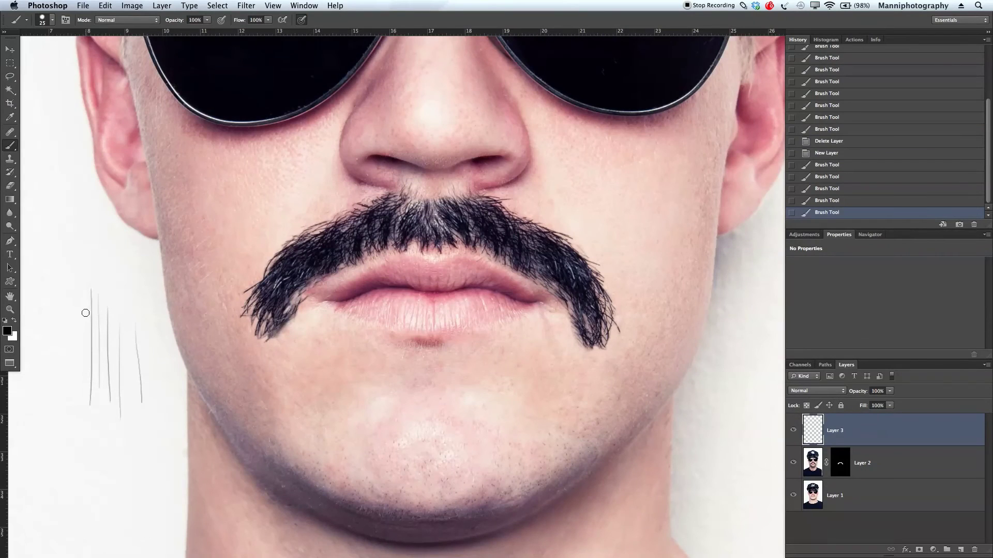
Enlarge the brush and paint one thick, full-pressure vertical test stroke beside the thin ones.
key(bracketright)
key(bracketright)
key(bracketright)
key(bracketright)
drag(73, 279, 71, 413)
Reduce the brush to 5 px and paint a series of fine, tapered hair-like test strokes on the background beside the neck.
key(bracketleft)
key(bracketleft)
key(bracketleft)
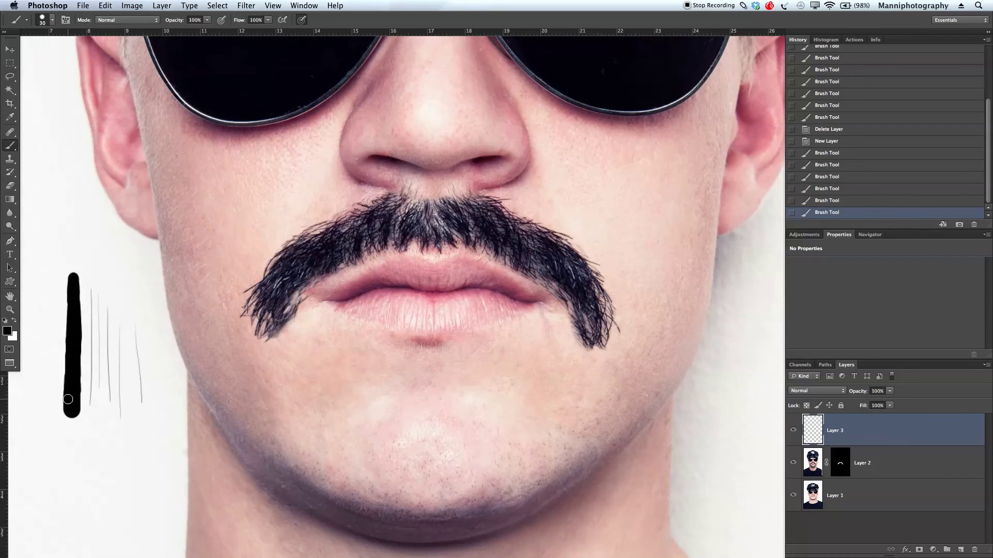
key(bracketleft)
key(bracketleft)
key(bracketleft)
drag(122, 289, 123, 416)
mouse_move(144, 364)
mouse_down()
mouse_move(137, 445)
mouse_move(138, 330)
mouse_move(134, 479)
mouse_up()
drag(150, 393, 137, 485)
mouse_move(151, 419)
mouse_down()
mouse_move(138, 504)
mouse_move(147, 506)
mouse_up()
mouse_move(164, 420)
mouse_down()
mouse_move(155, 501)
mouse_move(164, 489)
mouse_up()
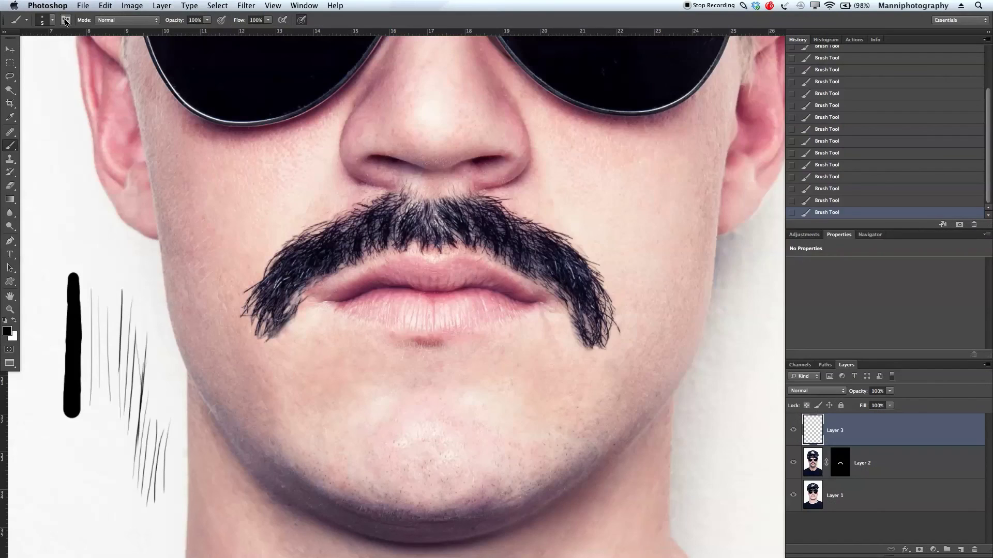
Preview the brush's Shape Dynamics with a minimum diameter of 100%, and return it to 0% with size controlled by Pen Pressure.
click(66, 20)
drag(563, 56, 529, 58)
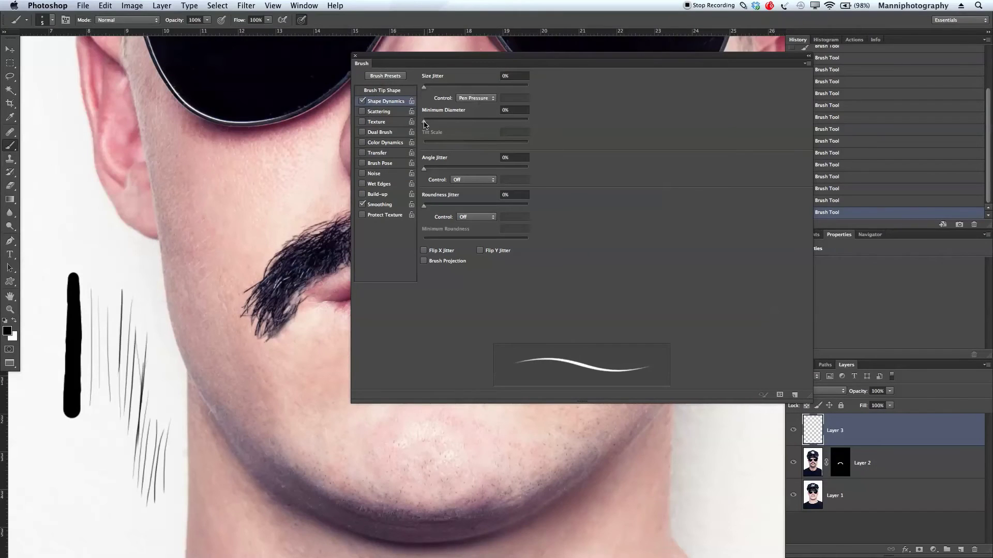
drag(425, 122, 528, 122)
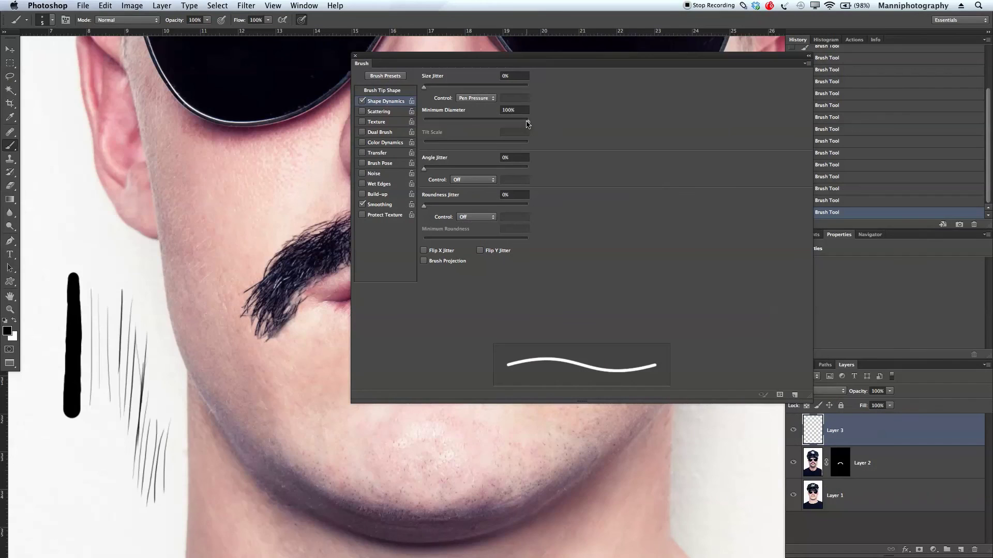
drag(528, 122, 424, 122)
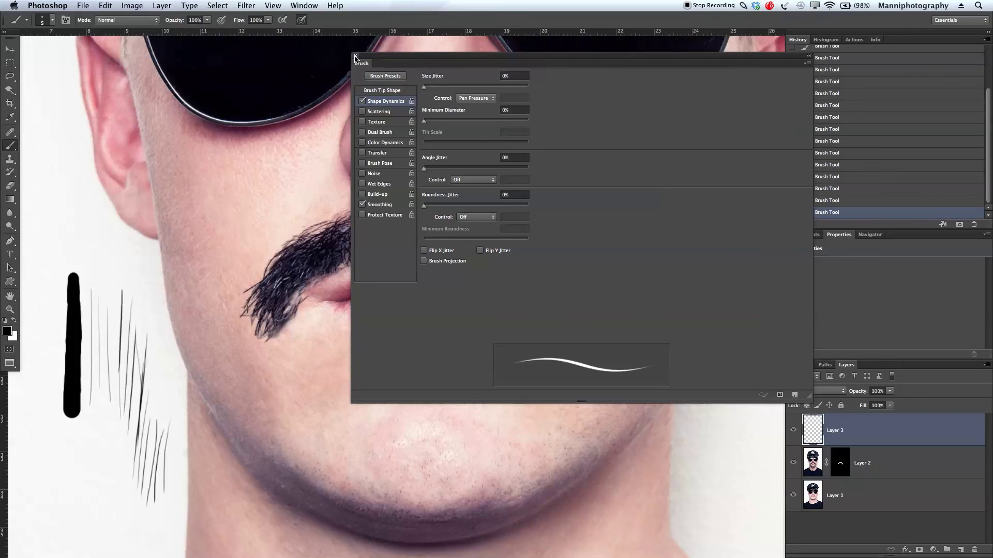
click(355, 55)
Try a few hair strokes on the cheek beside the moustache, and replace the test layer with a new empty one above Layer 2.
mouse_move(211, 263)
mouse_down()
mouse_move(200, 347)
mouse_move(211, 347)
mouse_up()
mouse_move(235, 245)
mouse_down()
mouse_move(218, 323)
mouse_move(222, 297)
mouse_move(241, 284)
mouse_move(233, 344)
mouse_up()
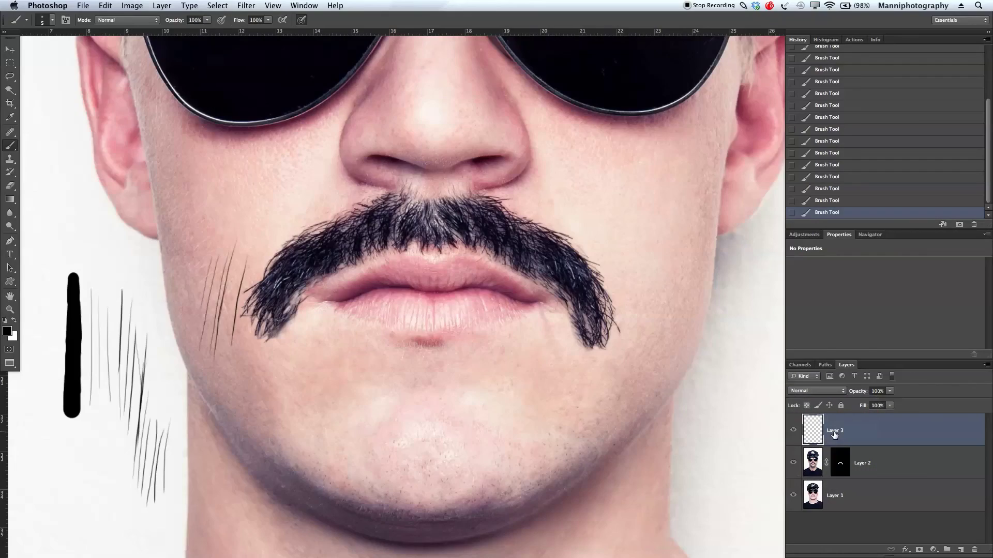
key(Delete)
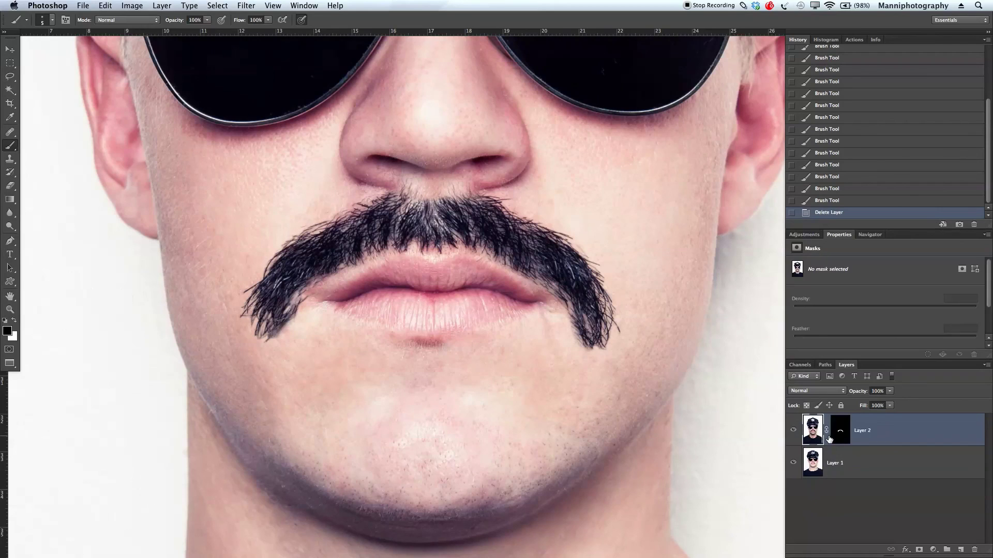
click(960, 551)
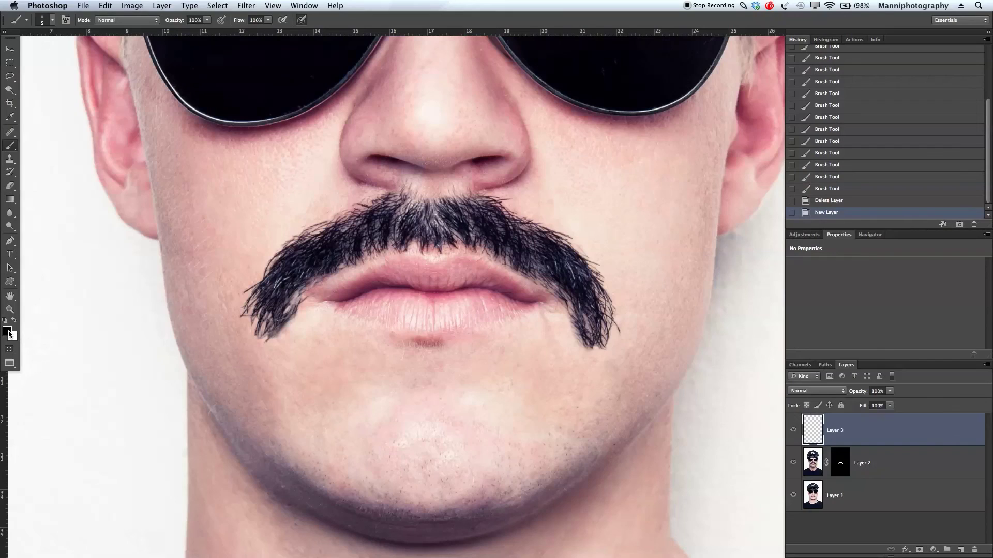
Open the foreground colour for editing.
click(7, 332)
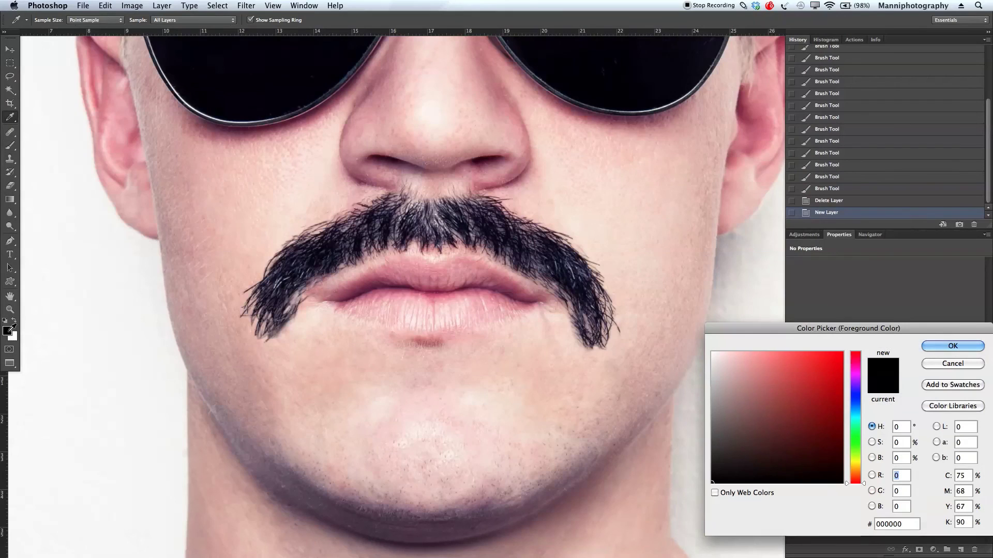